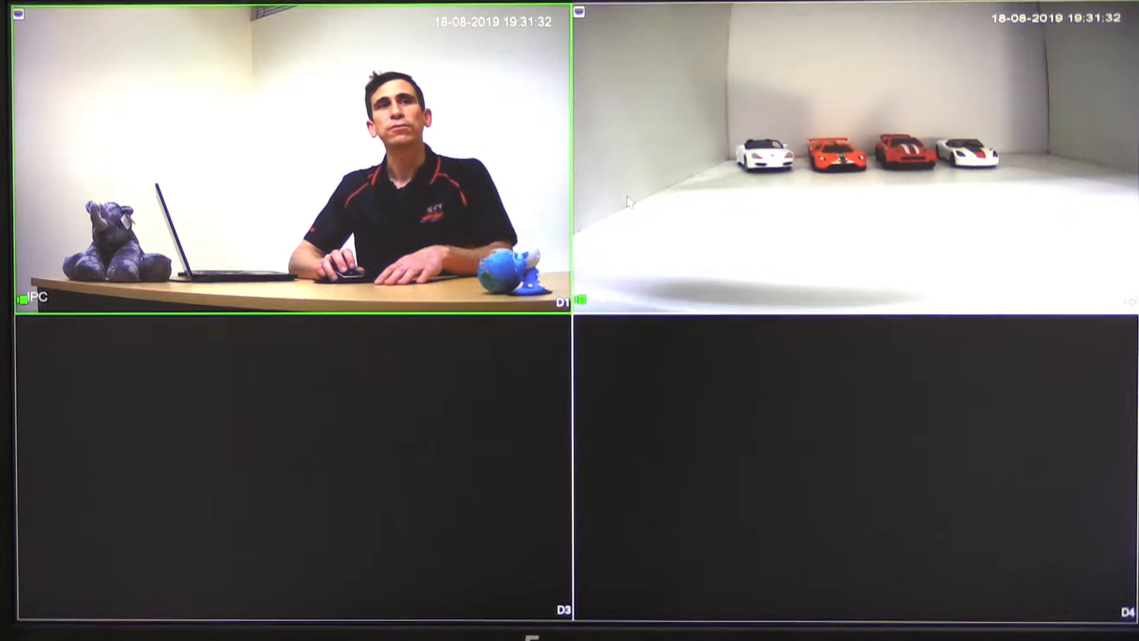
Bring up the main menu and log in to the admin account with the unlock pattern
{"action": "right_click", "coordinate": [628, 198]}
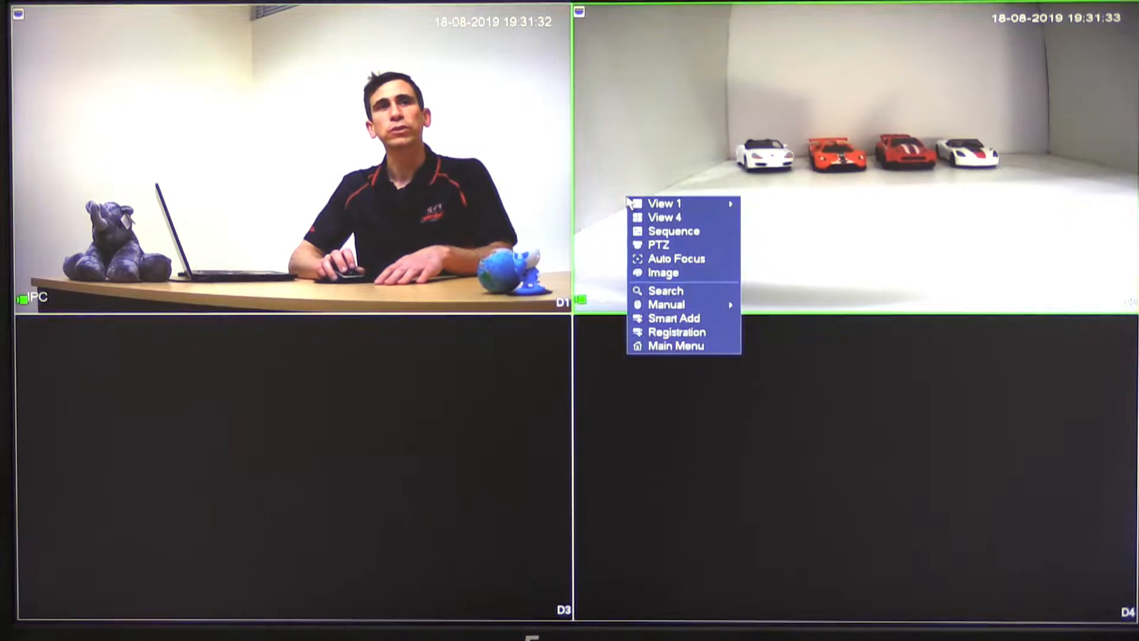
{"action": "left_click", "coordinate": [660, 346]}
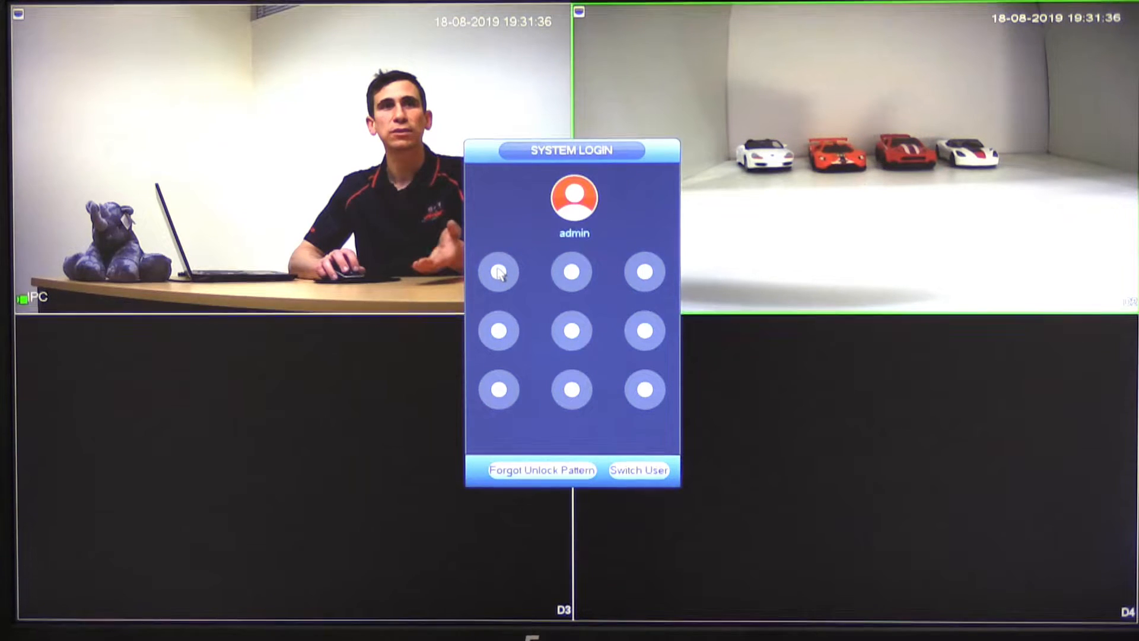
{"action": "mouse_move", "coordinate": [498, 272]}
{"action": "left_mouse_down"}
{"action": "mouse_move", "coordinate": [497, 375]}
{"action": "mouse_move", "coordinate": [551, 391]}
{"action": "left_mouse_up"}
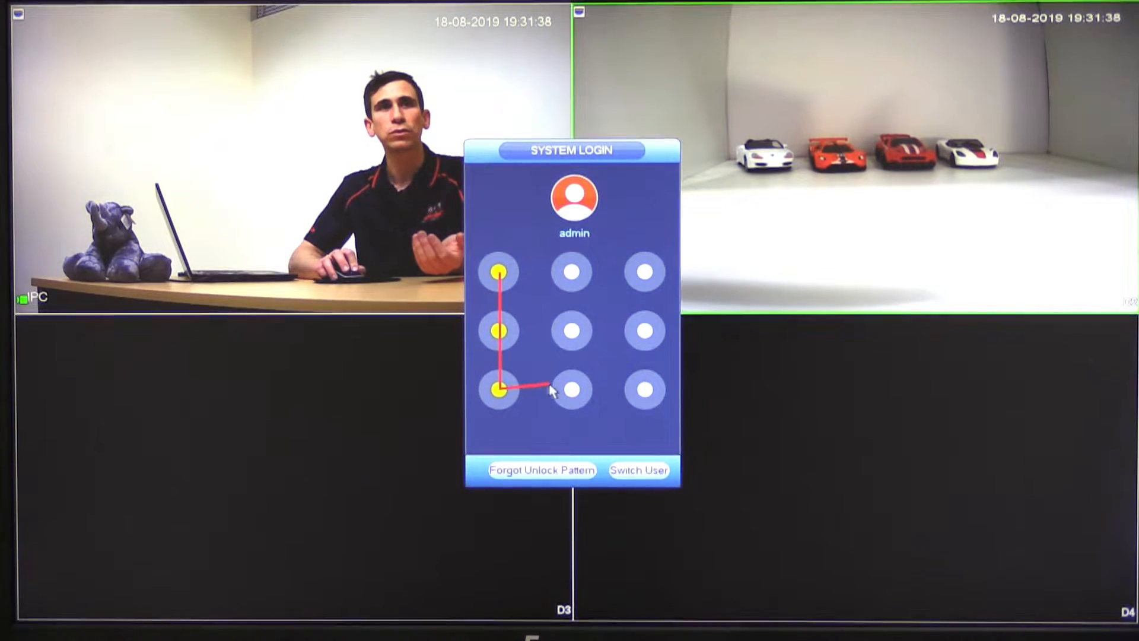
{"action": "mouse_move", "coordinate": [625, 395]}
{"action": "left_mouse_down"}
{"action": "mouse_move", "coordinate": [648, 351]}
{"action": "mouse_move", "coordinate": [657, 285]}
{"action": "left_mouse_up"}
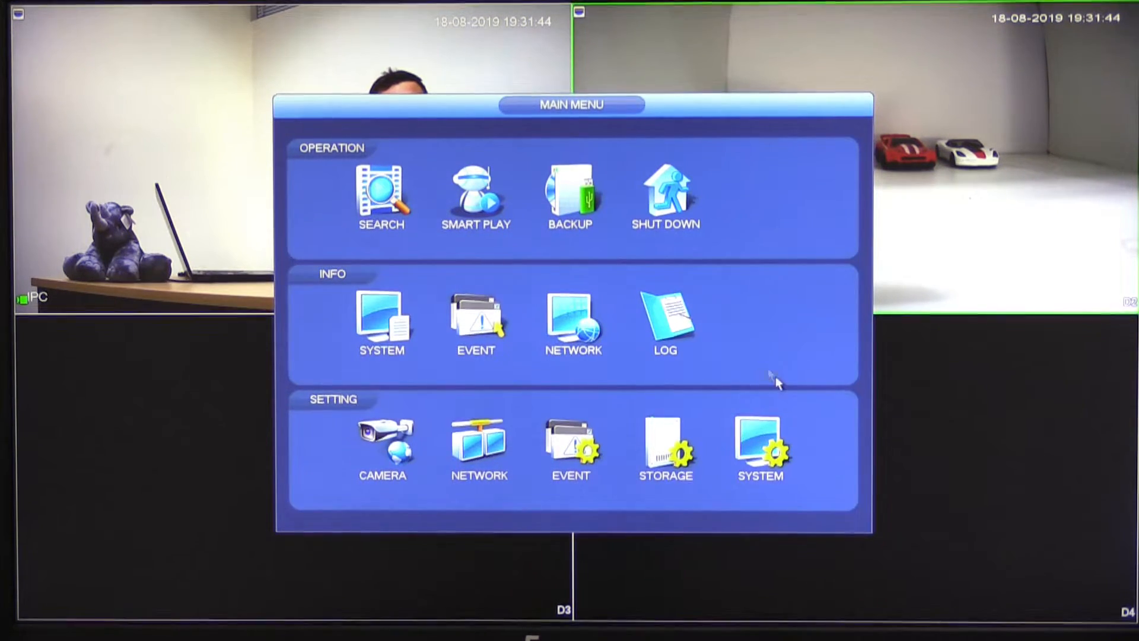
In the general system settings, exclude D2 from the channels monitored when logged out, then save and apply the change
{"action": "left_click", "coordinate": [765, 458]}
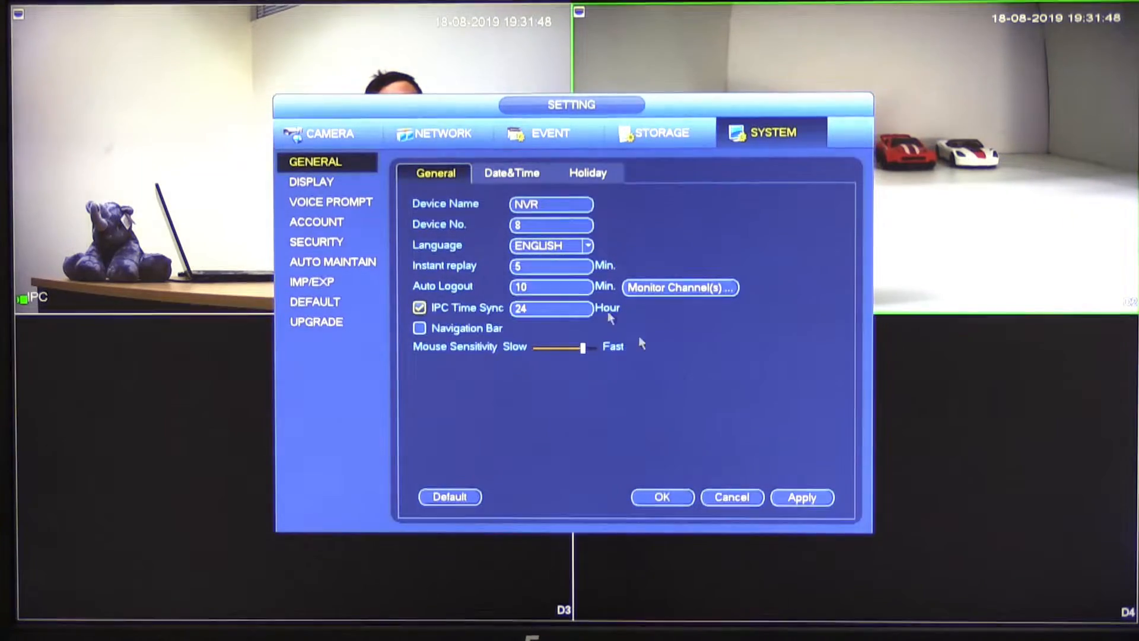
{"action": "left_click", "coordinate": [670, 290]}
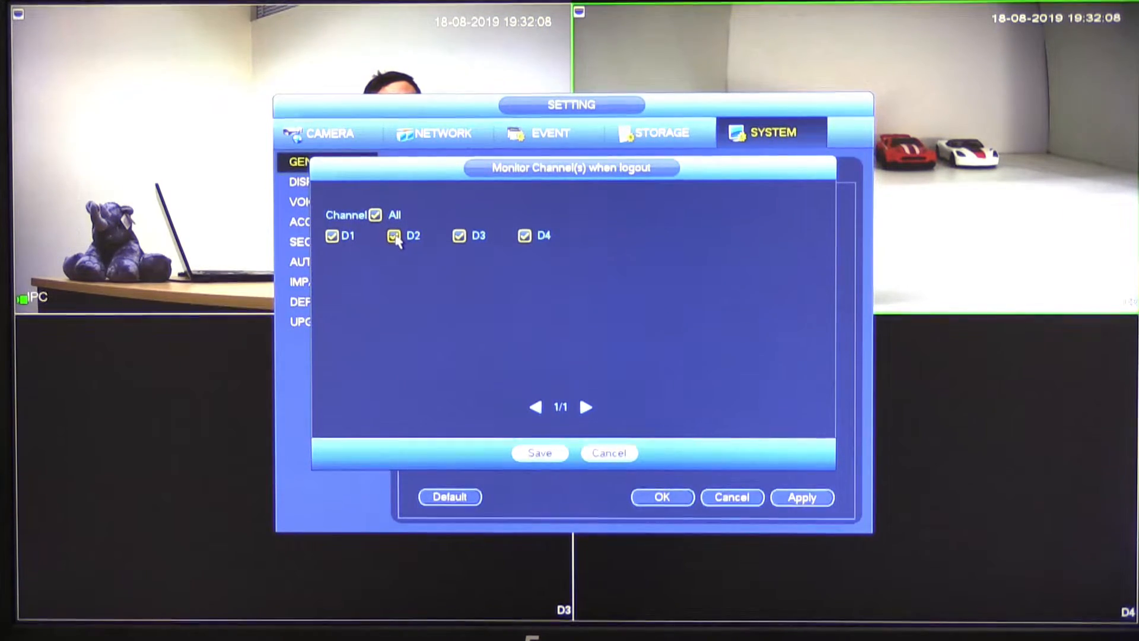
{"action": "left_click", "coordinate": [395, 240]}
{"action": "left_click", "coordinate": [530, 454]}
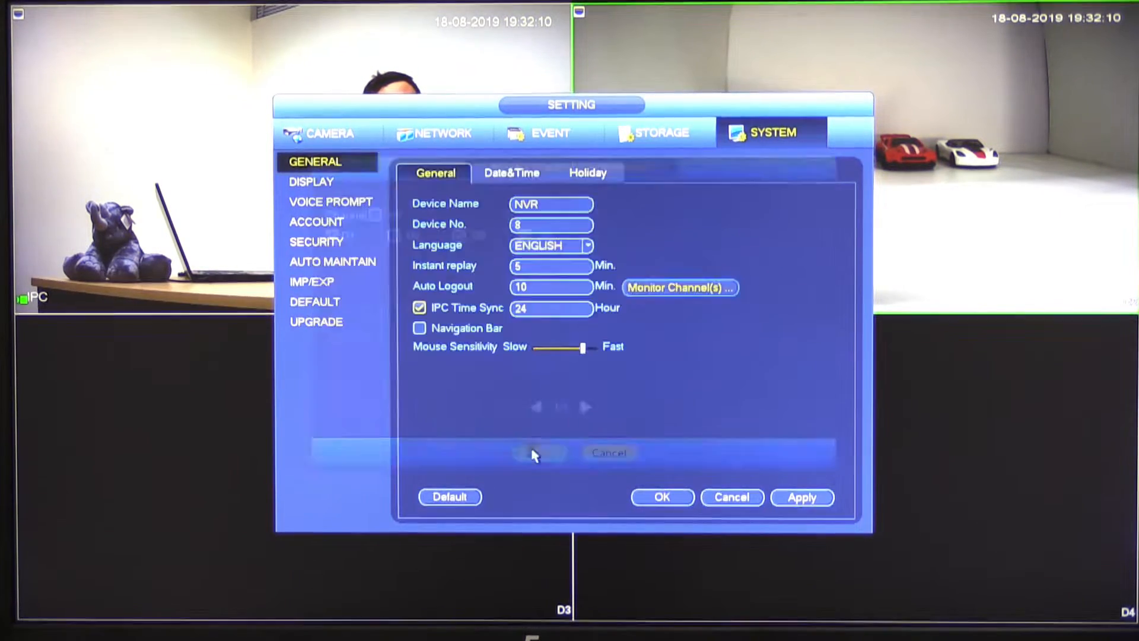
{"action": "left_click", "coordinate": [809, 497]}
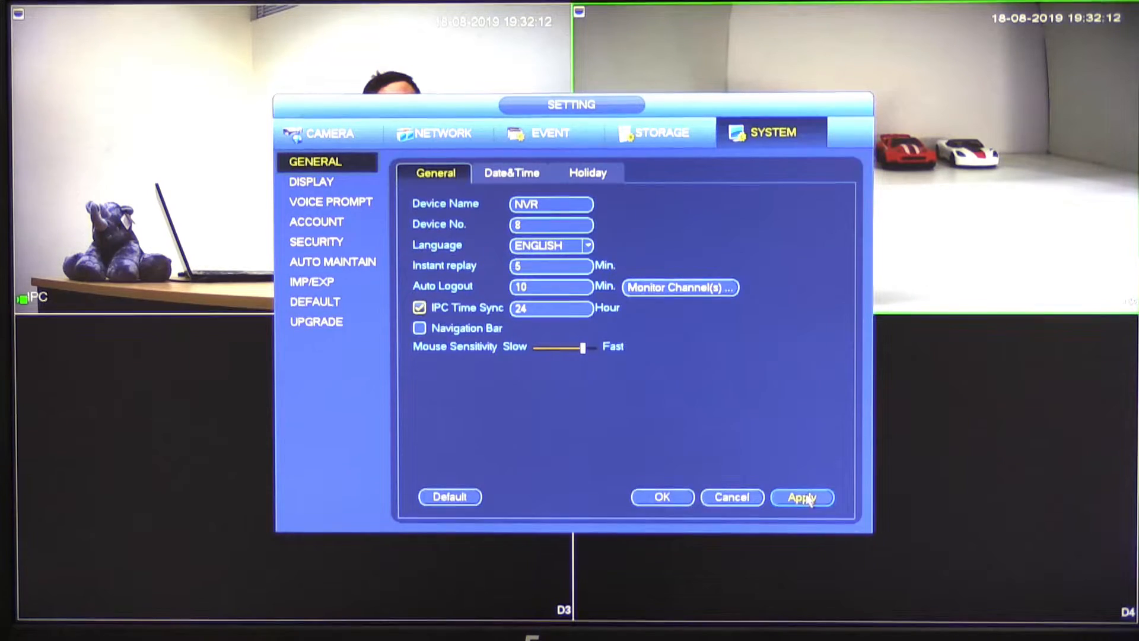
Close the system settings and log out of the recorder to test the live view
{"action": "right_click", "coordinate": [684, 330]}
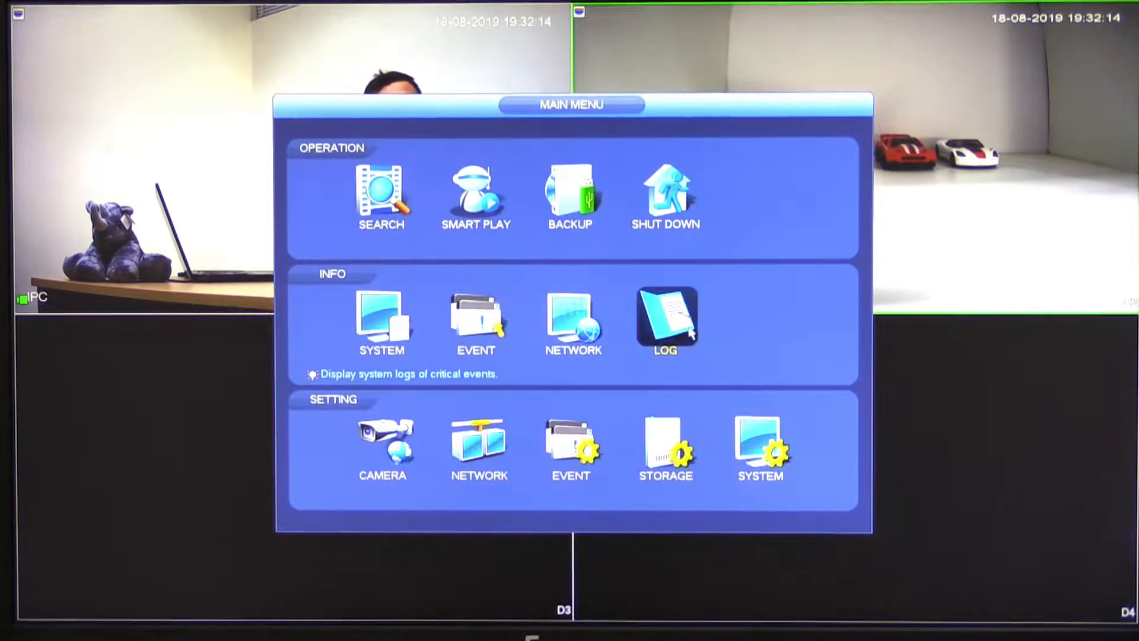
{"action": "right_click", "coordinate": [683, 330]}
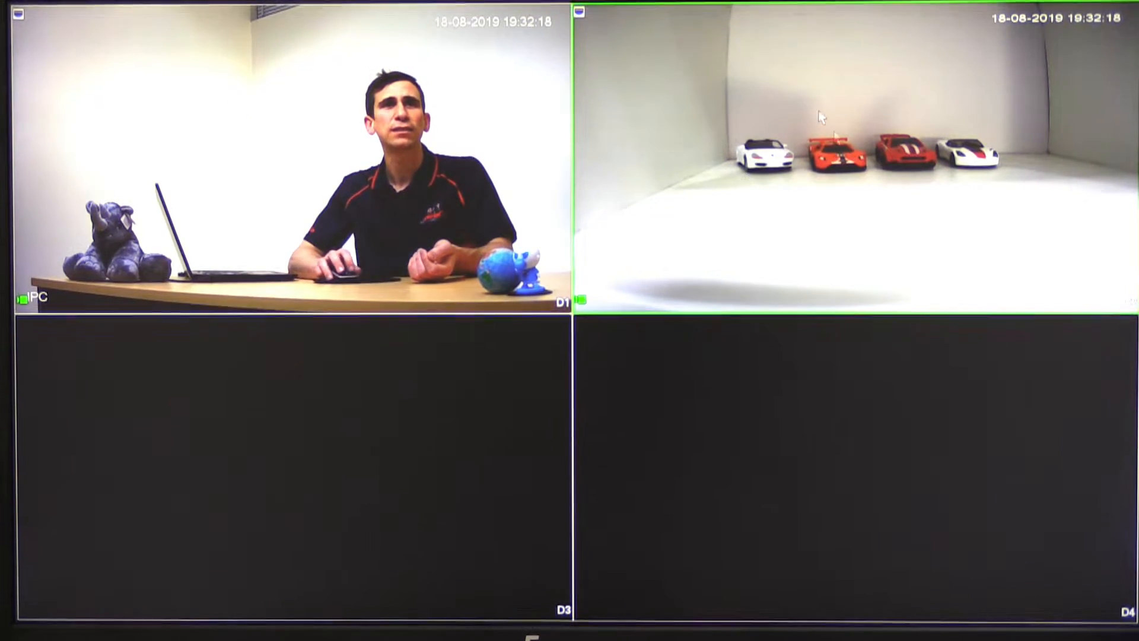
{"action": "right_click", "coordinate": [760, 89]}
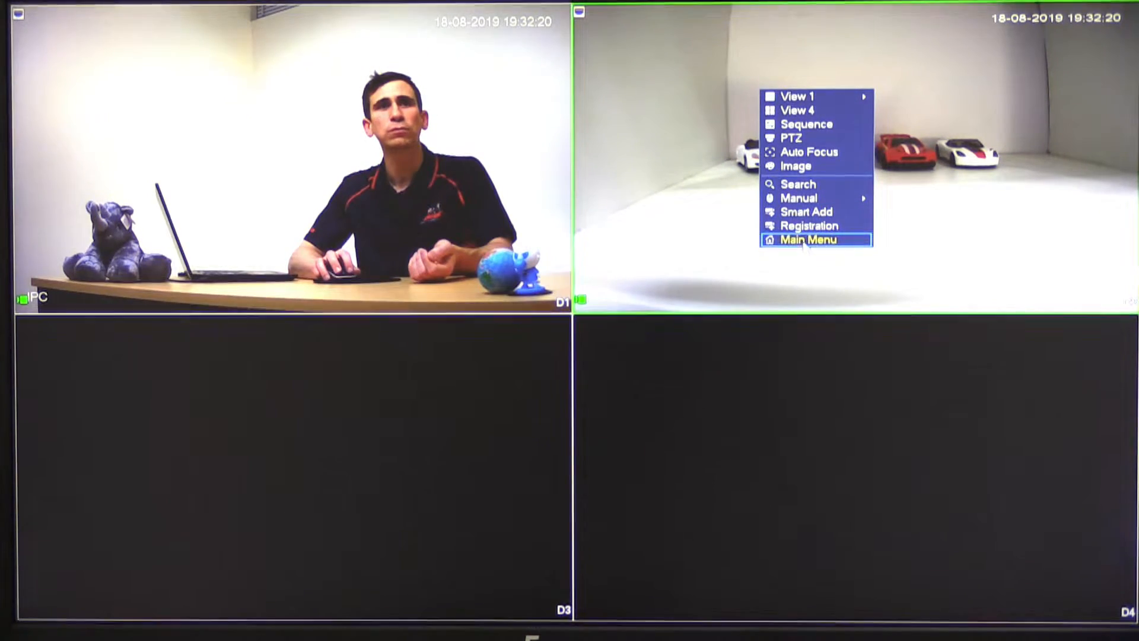
{"action": "left_click", "coordinate": [807, 240]}
{"action": "left_click", "coordinate": [693, 212]}
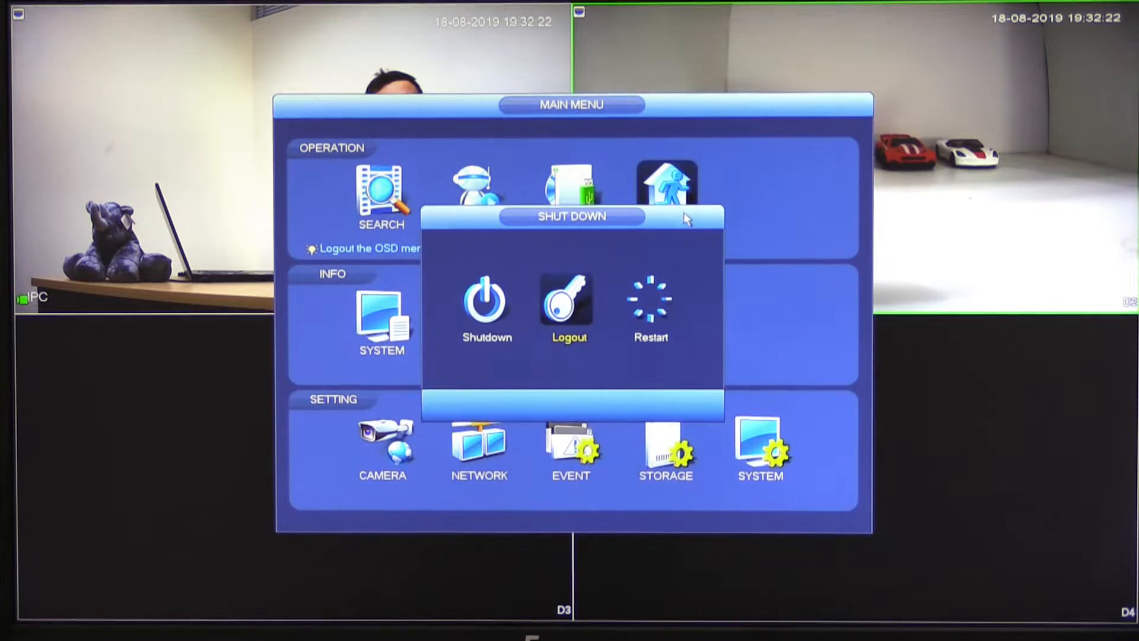
{"action": "left_click", "coordinate": [586, 279]}
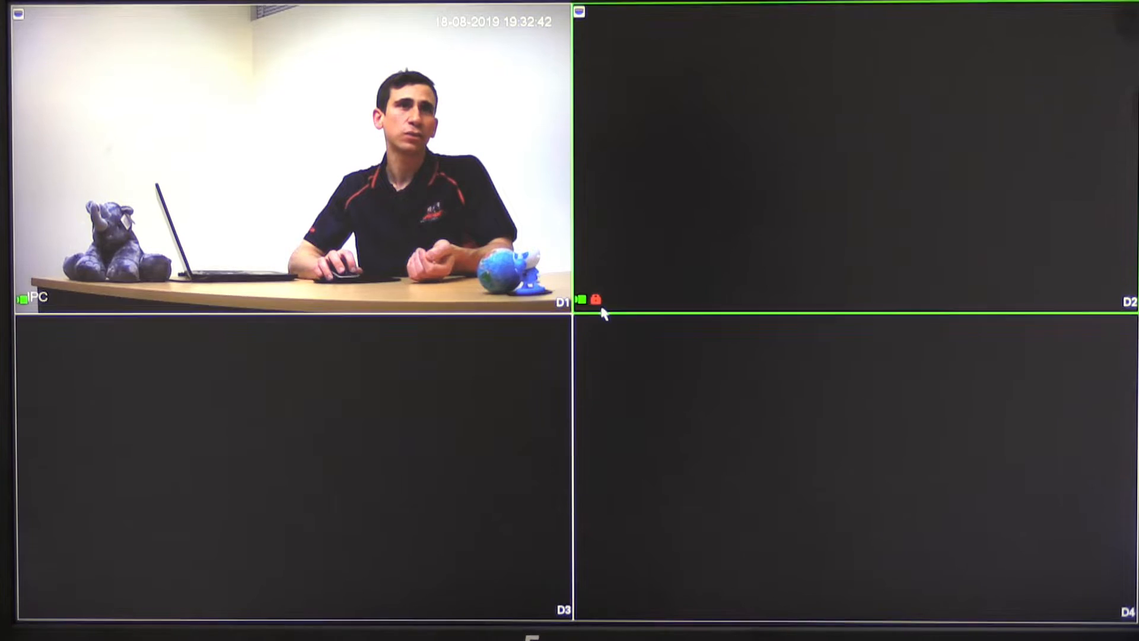
Log back in with the unlock pattern and check channel D2 full screen in the live view
{"action": "right_click", "coordinate": [625, 166]}
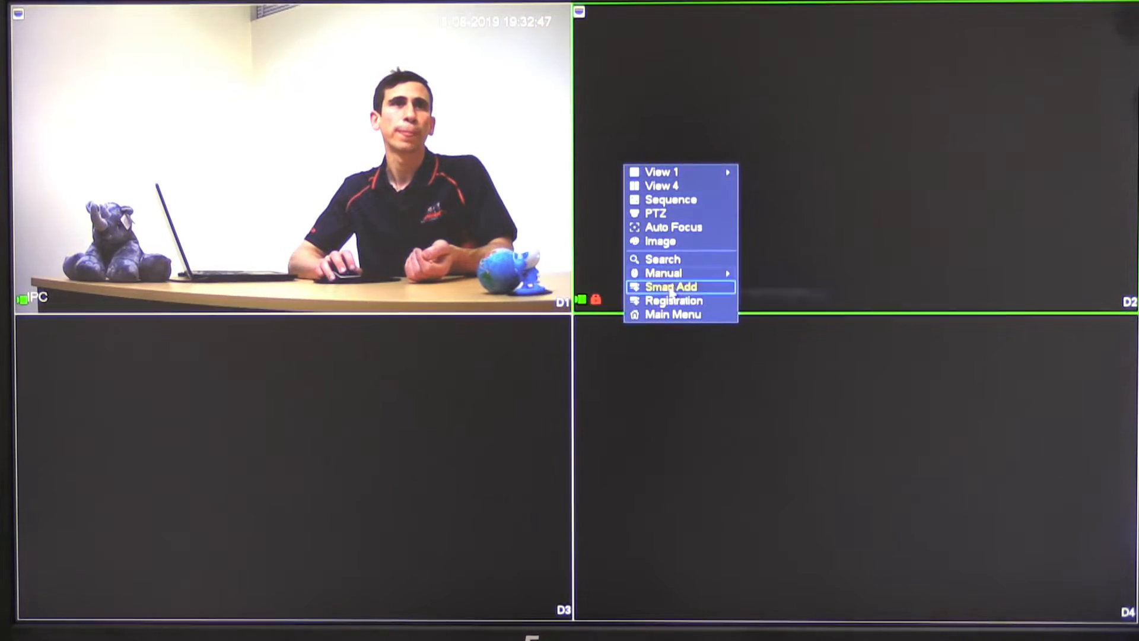
{"action": "left_click", "coordinate": [674, 316]}
{"action": "mouse_move", "coordinate": [498, 272]}
{"action": "left_mouse_down"}
{"action": "mouse_move", "coordinate": [499, 331]}
{"action": "mouse_move", "coordinate": [543, 398]}
{"action": "mouse_move", "coordinate": [645, 389]}
{"action": "mouse_move", "coordinate": [645, 272]}
{"action": "left_mouse_up"}
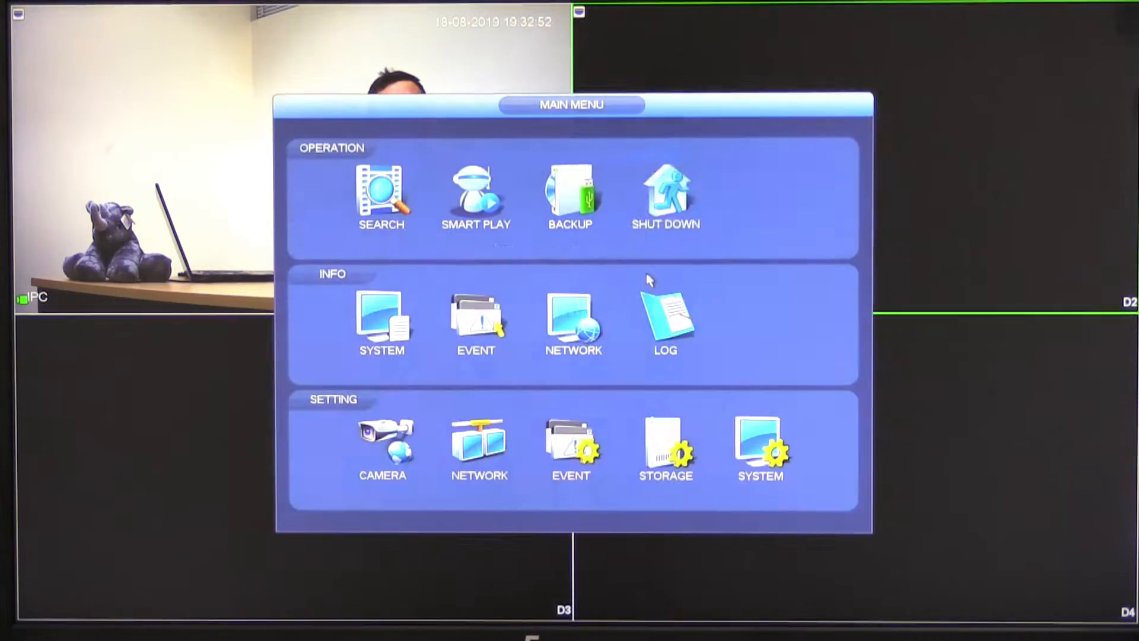
{"action": "right_click", "coordinate": [653, 239]}
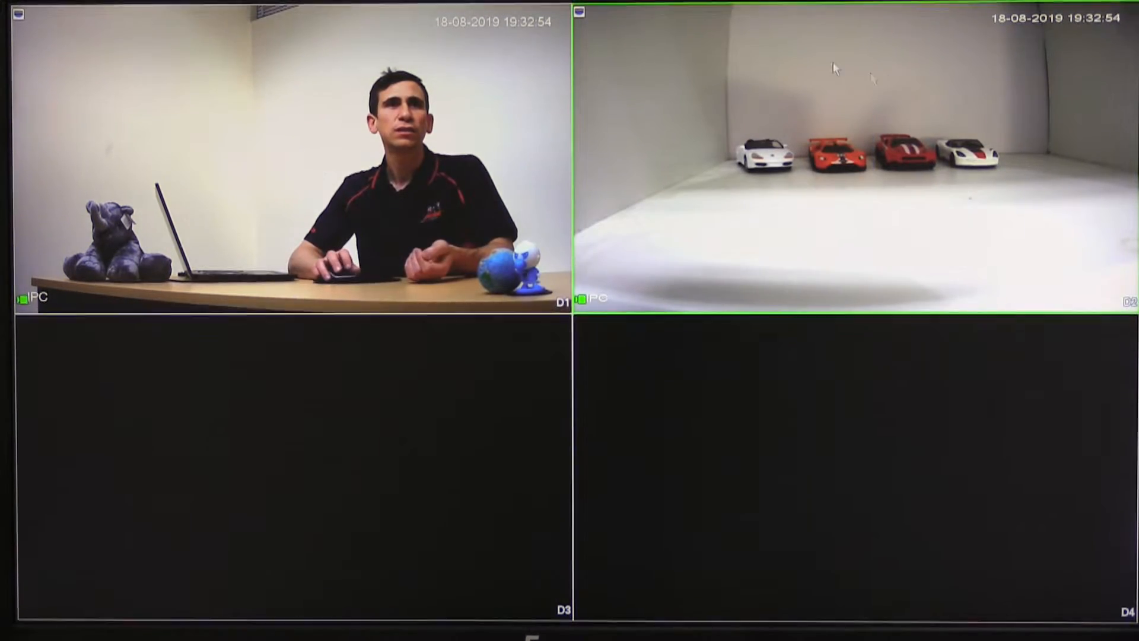
{"action": "double_click", "coordinate": [962, 132]}
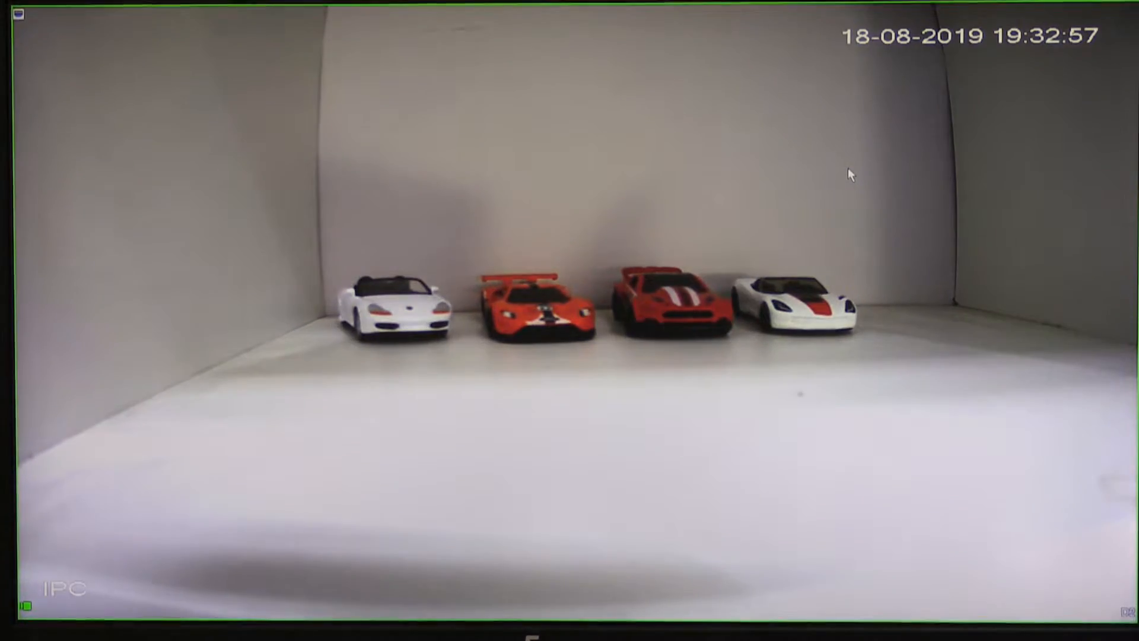
{"action": "double_click", "coordinate": [849, 172]}
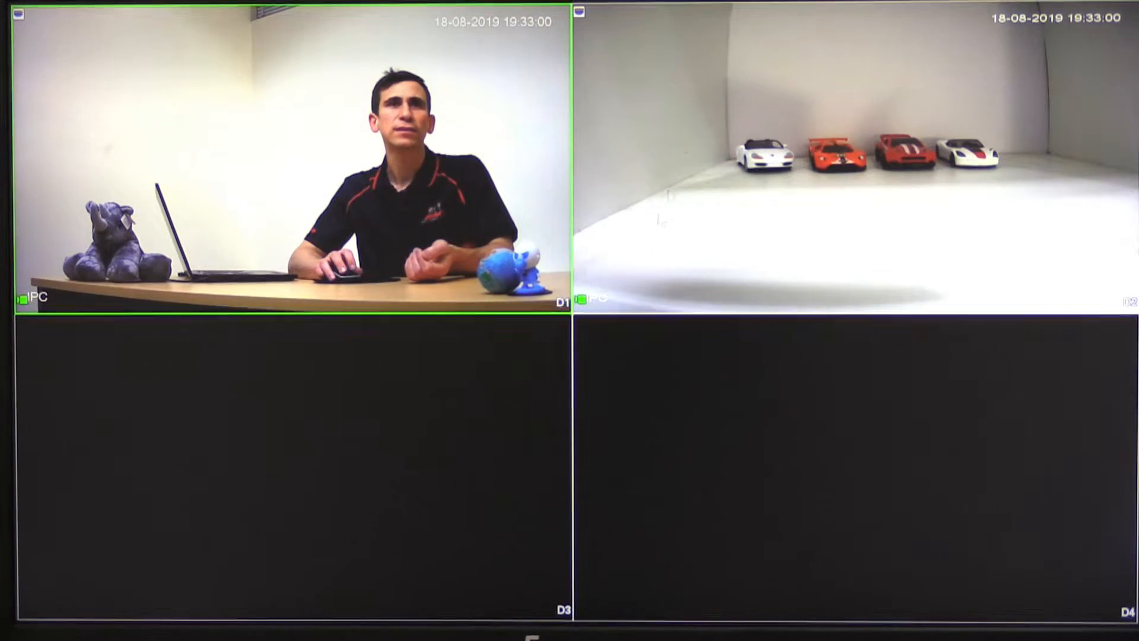
Clear all channels from the logout monitoring list in the general system settings, then save and apply the change
{"action": "right_click", "coordinate": [641, 125]}
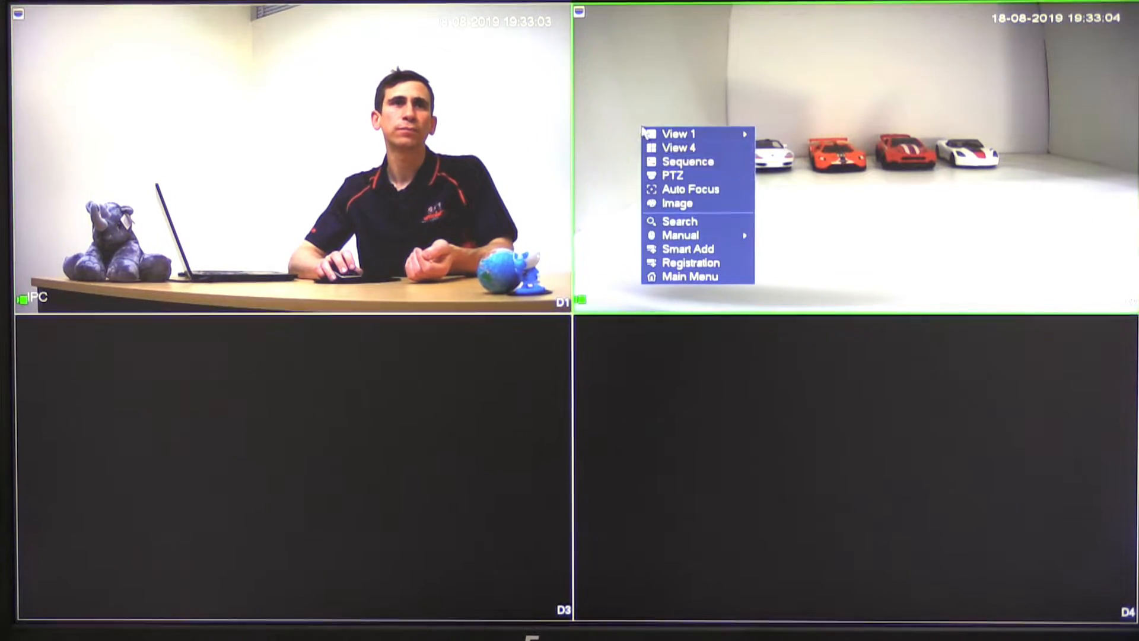
{"action": "left_click", "coordinate": [714, 282]}
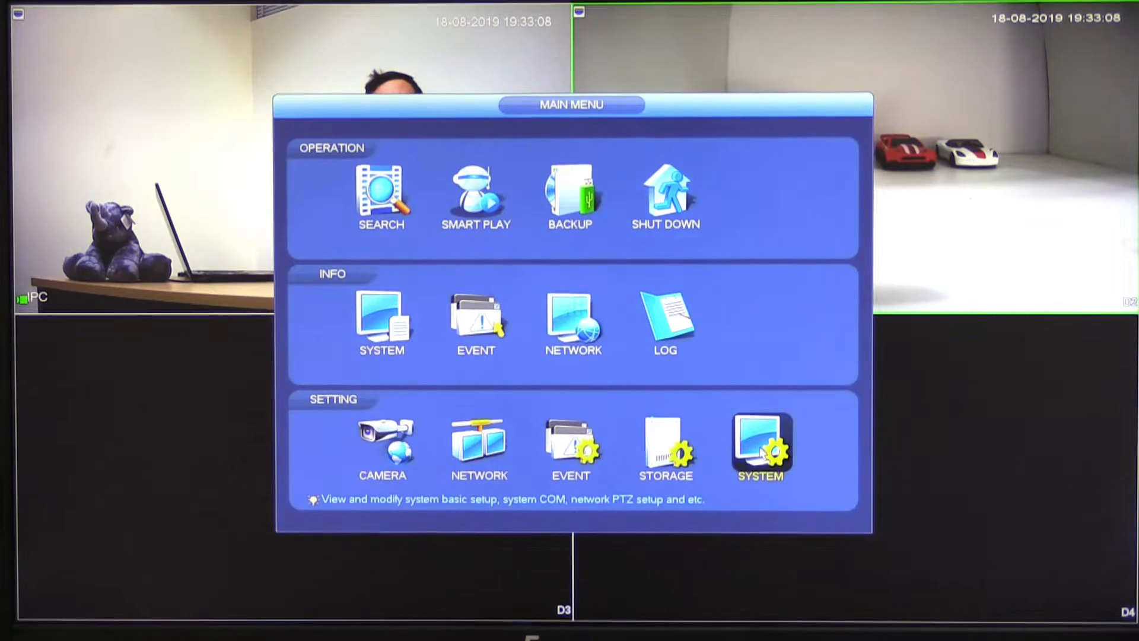
{"action": "left_click", "coordinate": [761, 451]}
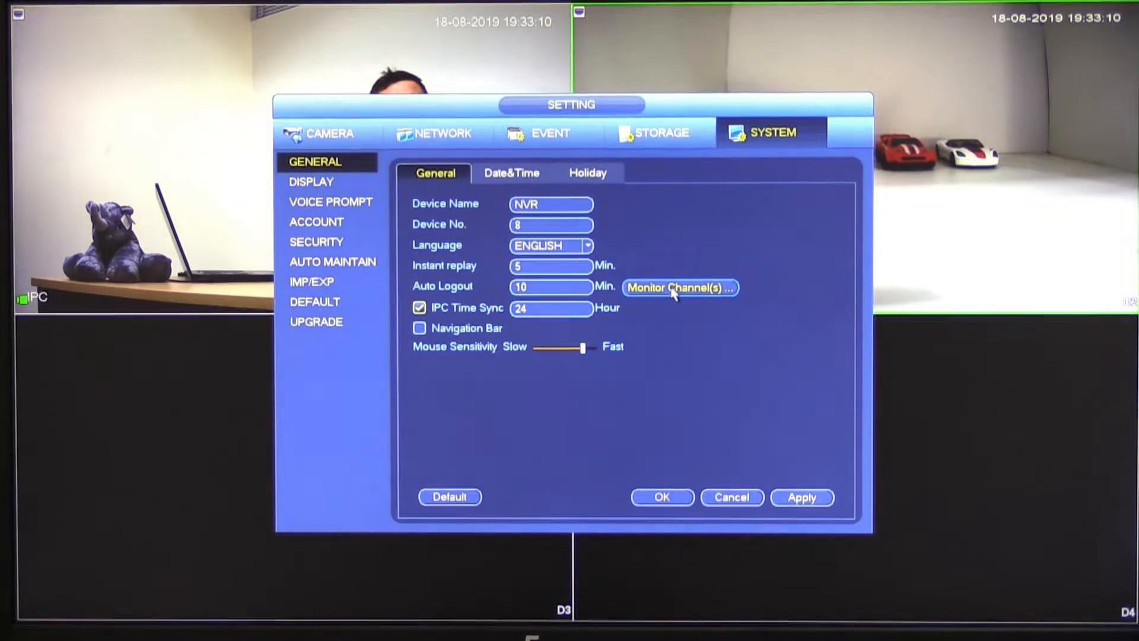
{"action": "left_click", "coordinate": [672, 289]}
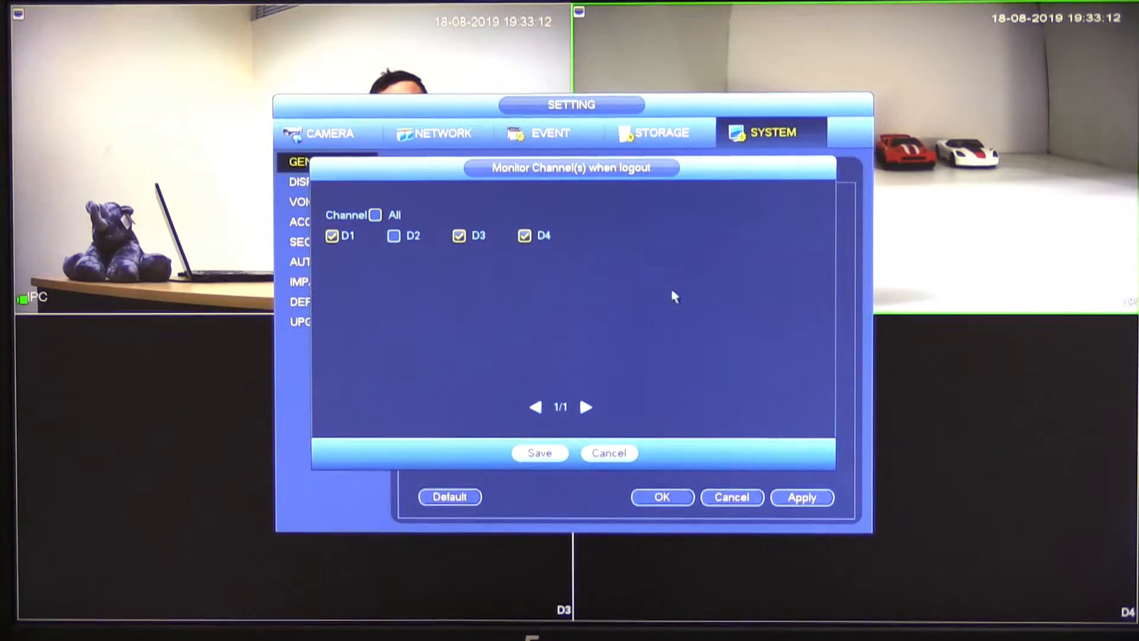
{"action": "left_click", "coordinate": [374, 214]}
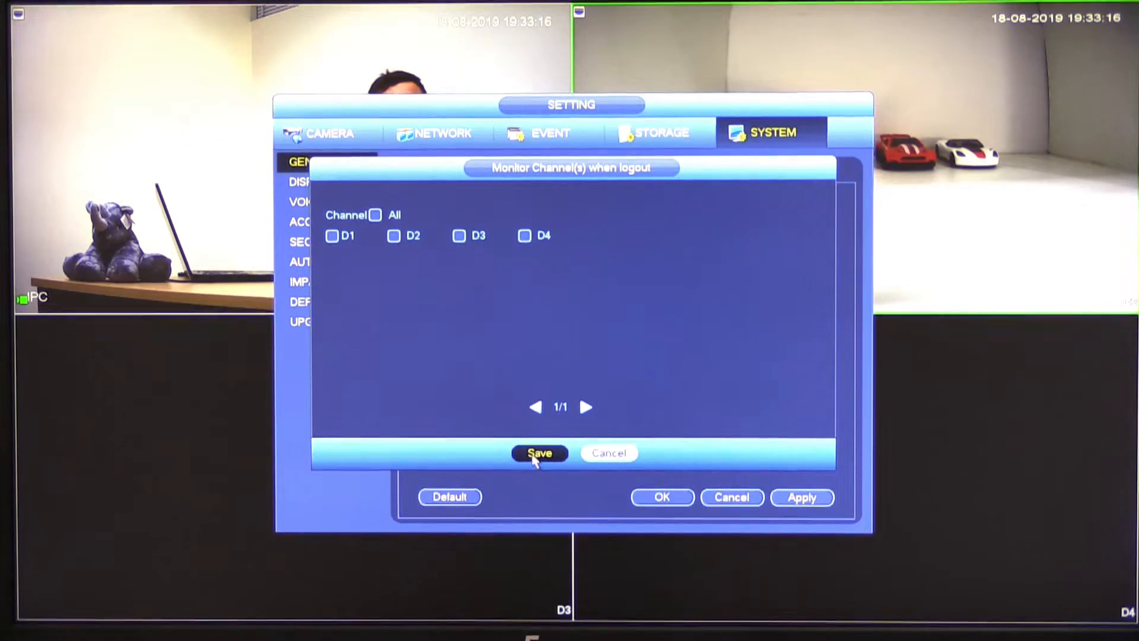
{"action": "left_click", "coordinate": [533, 455]}
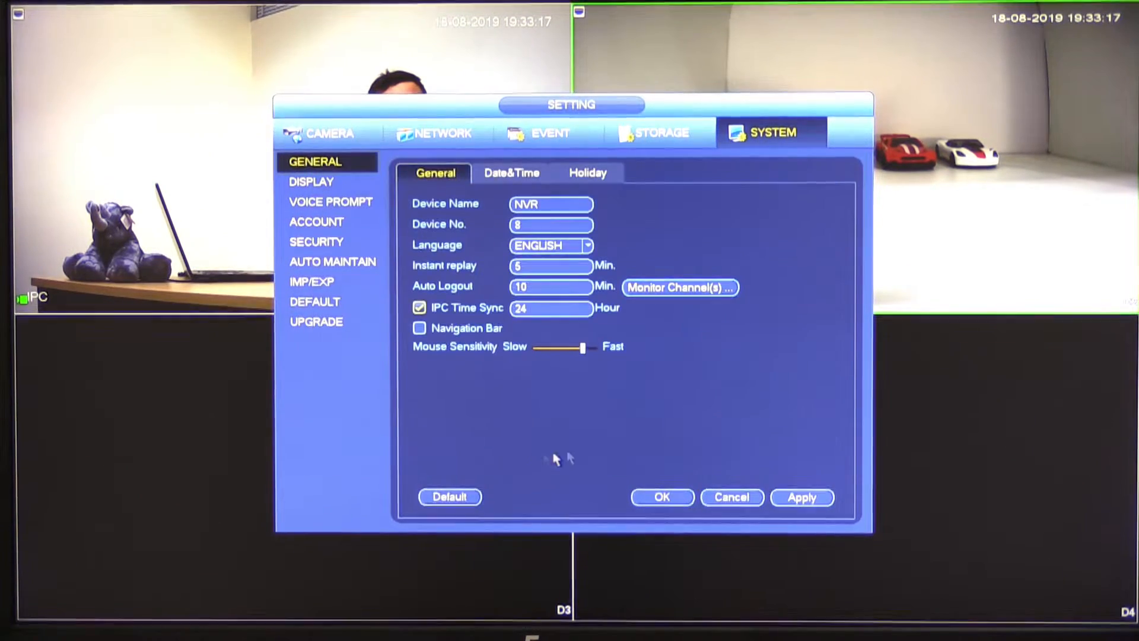
{"action": "left_click", "coordinate": [802, 499]}
Leave the system settings and log out of the recorder again
{"action": "right_click", "coordinate": [750, 309]}
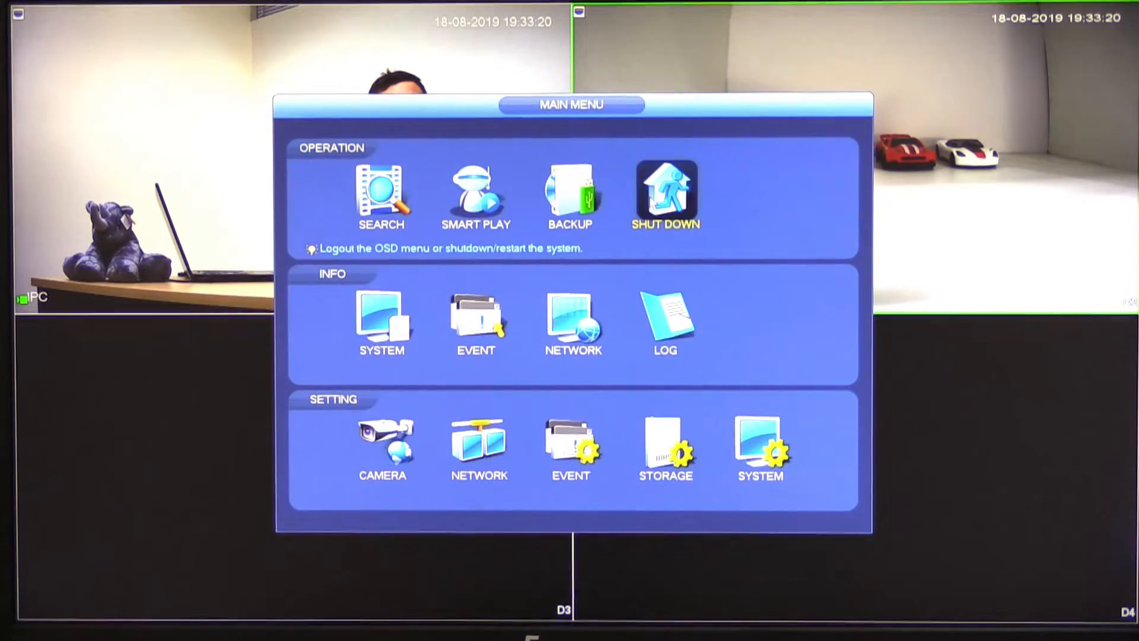
{"action": "left_click", "coordinate": [667, 192]}
{"action": "left_click", "coordinate": [554, 302]}
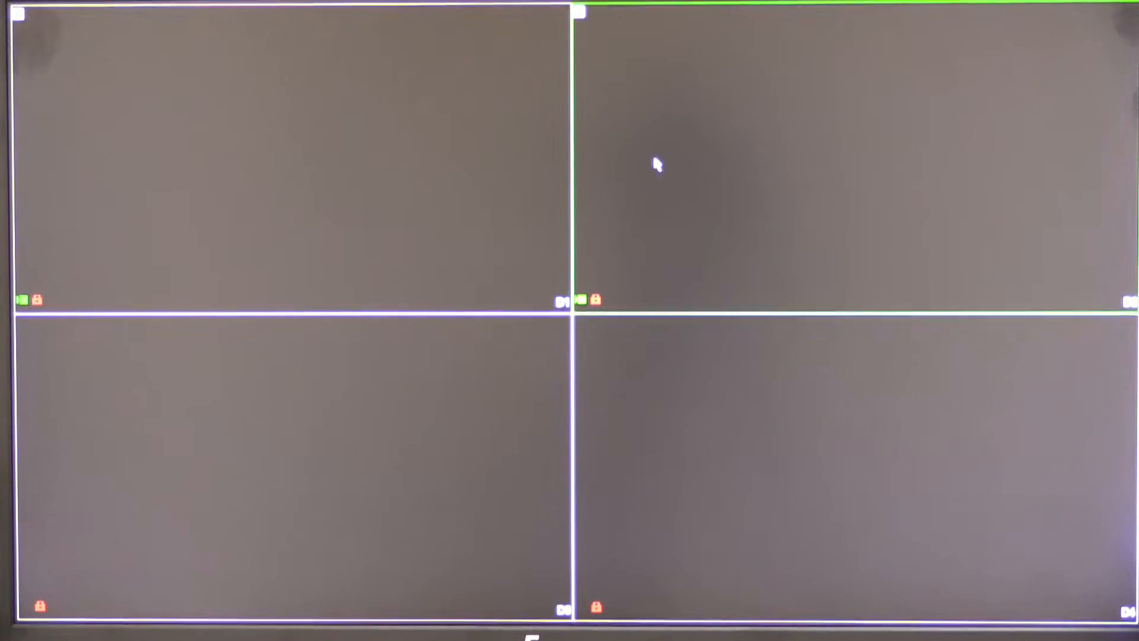
Log in again with the unlock pattern and return to the live view of all four channels
{"action": "right_click", "coordinate": [660, 129]}
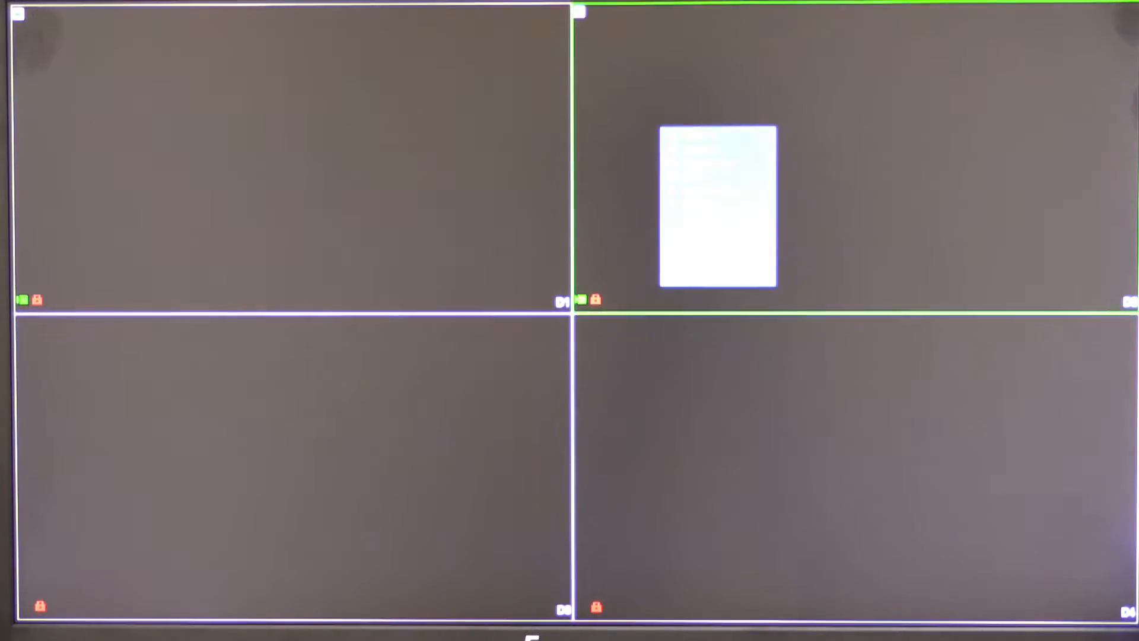
{"action": "left_click", "coordinate": [696, 283]}
{"action": "mouse_move", "coordinate": [498, 272]}
{"action": "left_mouse_down"}
{"action": "mouse_move", "coordinate": [494, 321]}
{"action": "mouse_move", "coordinate": [572, 389]}
{"action": "mouse_move", "coordinate": [645, 330]}
{"action": "mouse_move", "coordinate": [644, 272]}
{"action": "left_mouse_up"}
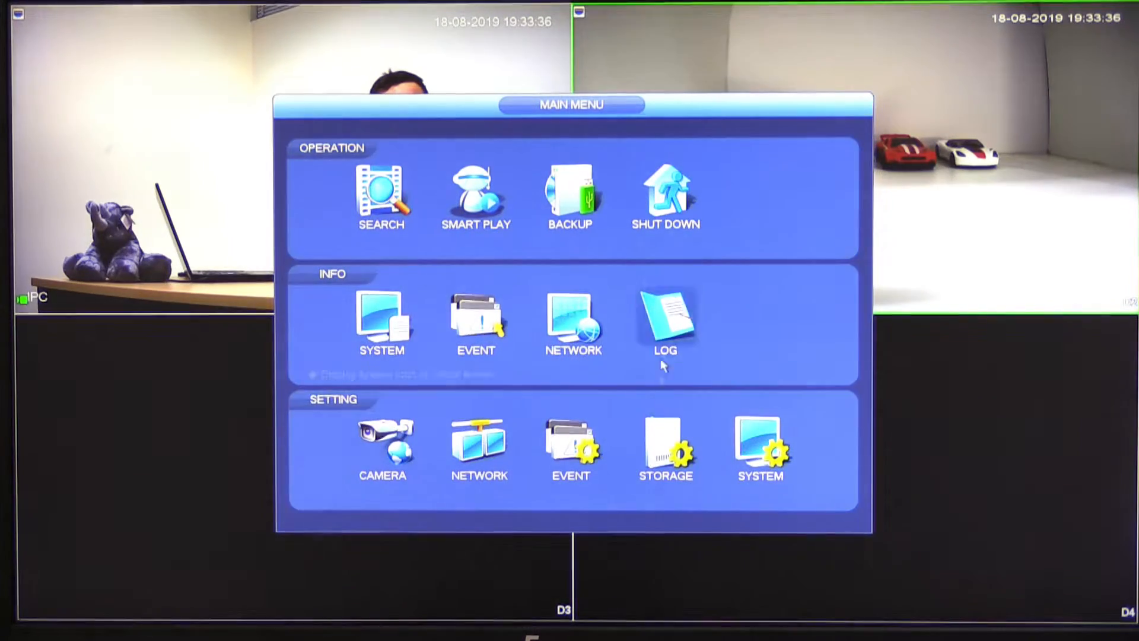
{"action": "right_click", "coordinate": [469, 278]}
Open the account settings in the system setup and start adding a new user
{"action": "right_click", "coordinate": [525, 161]}
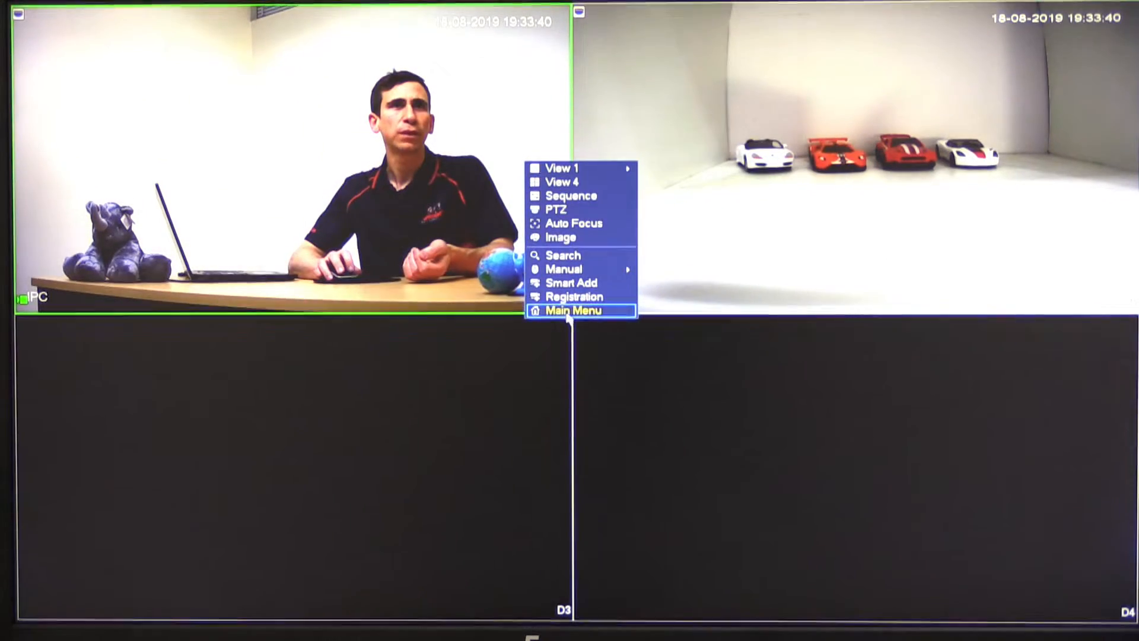
{"action": "left_click", "coordinate": [571, 310]}
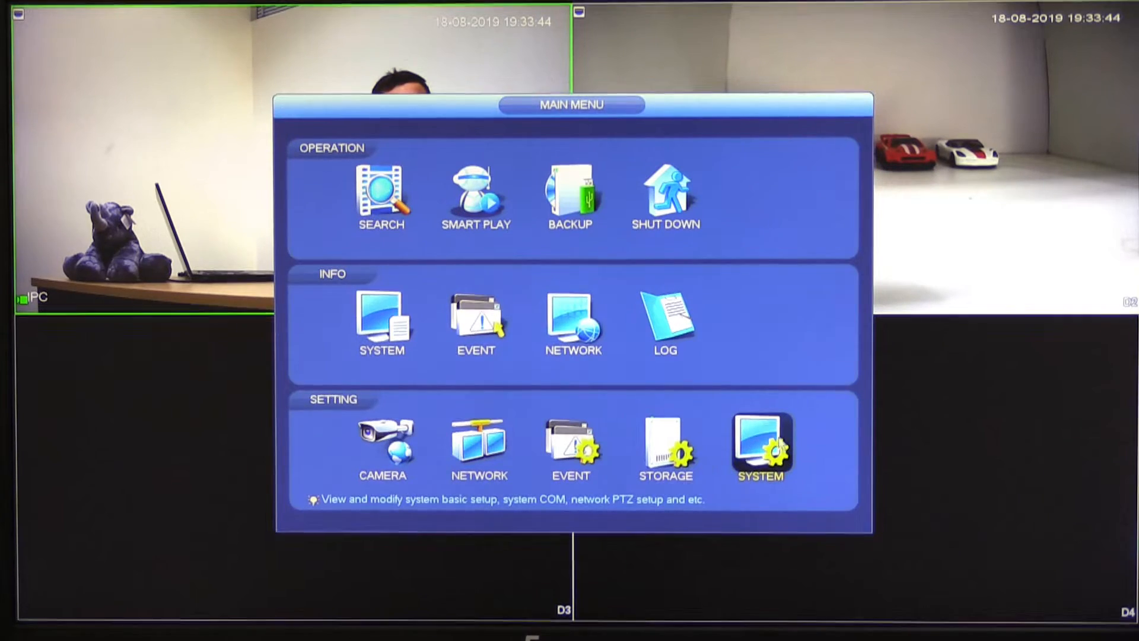
{"action": "left_click", "coordinate": [772, 446]}
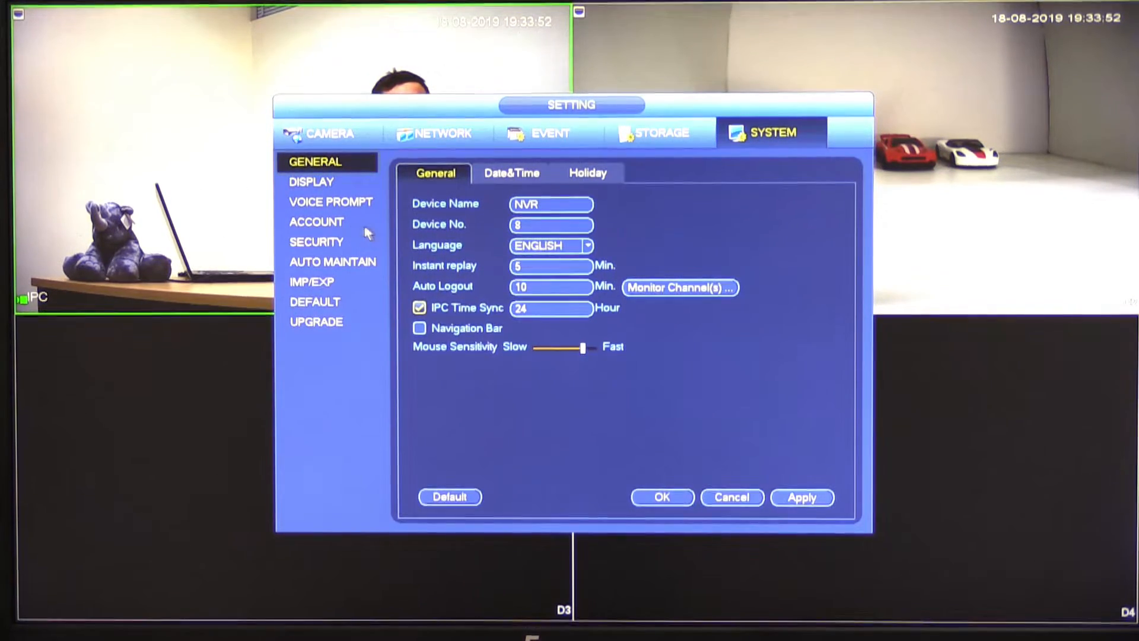
{"action": "left_click", "coordinate": [335, 224]}
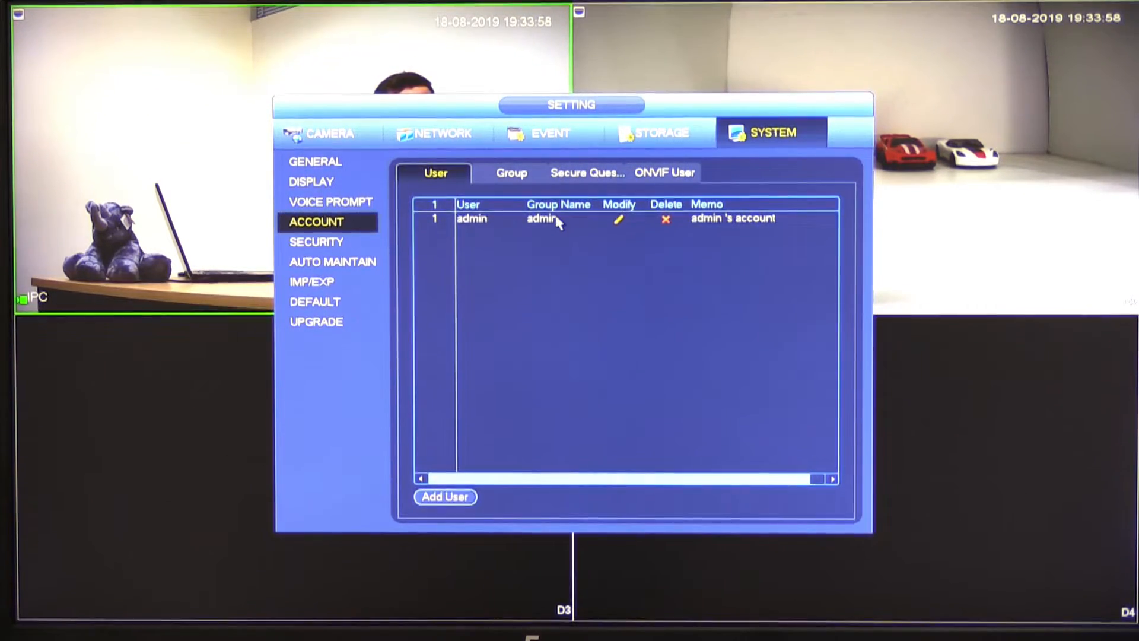
{"action": "left_click", "coordinate": [453, 499]}
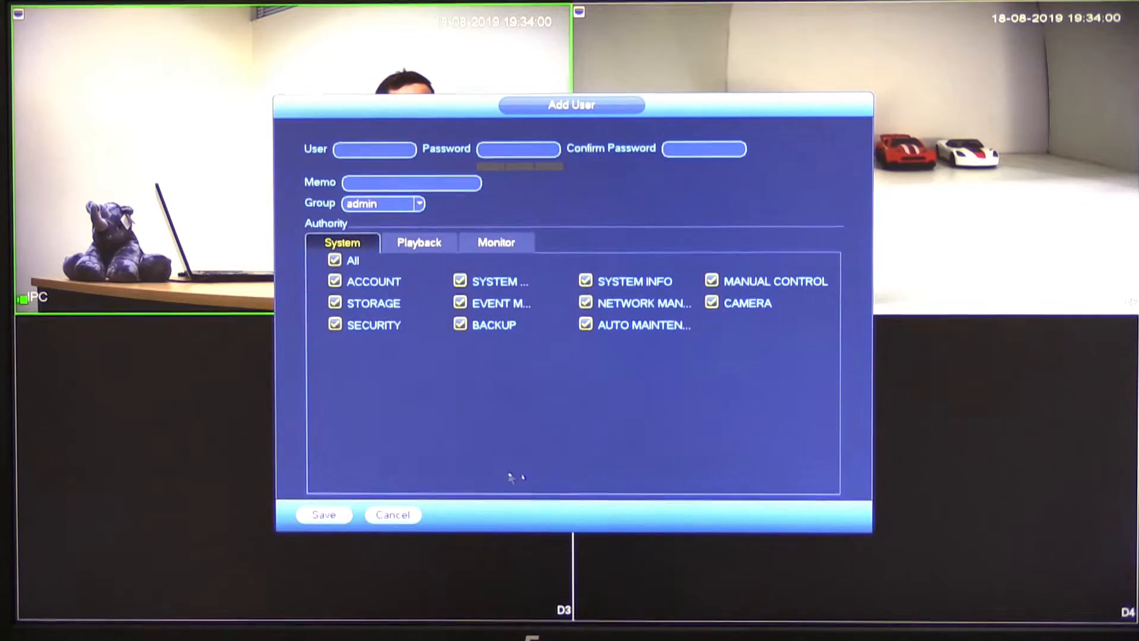
Name the new user account demo
{"action": "left_click", "coordinate": [396, 151]}
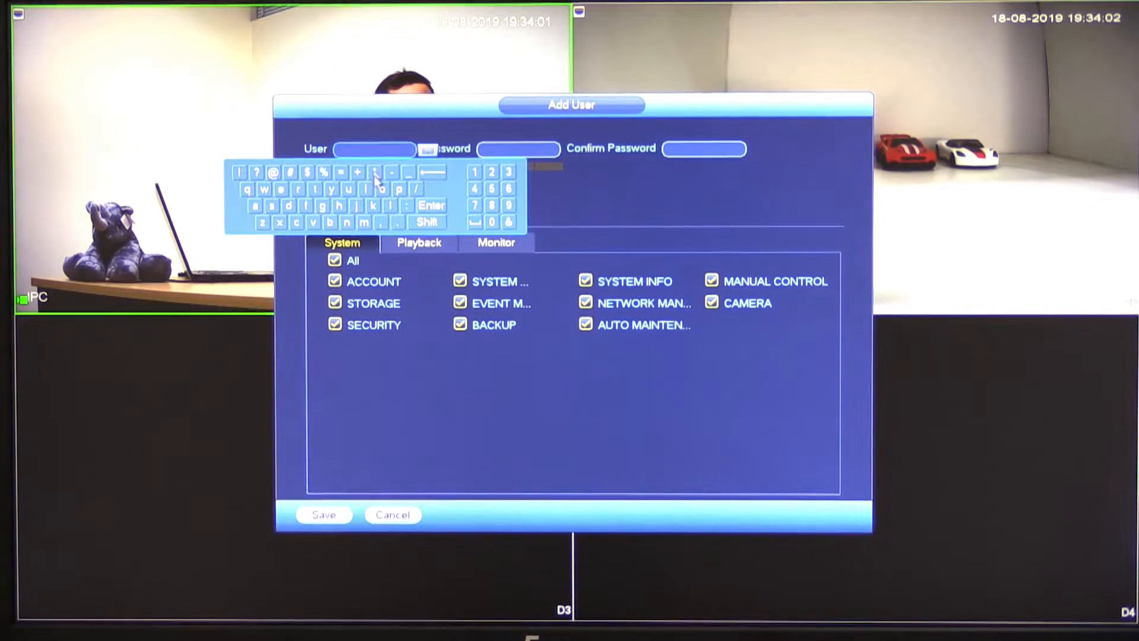
{"action": "left_click", "coordinate": [289, 207]}
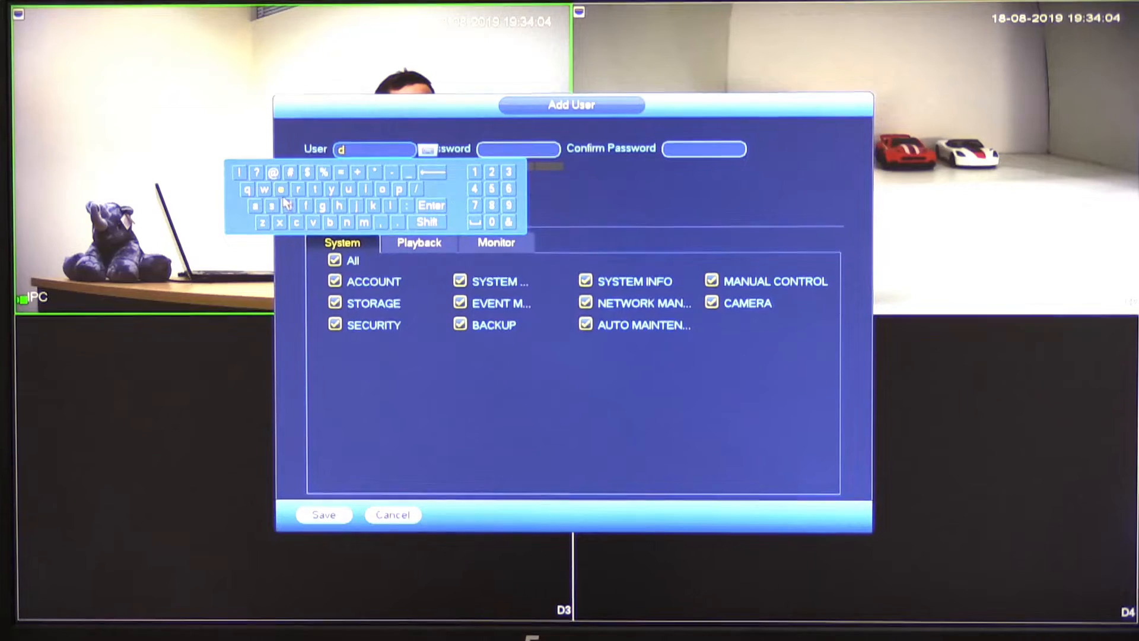
{"action": "left_click", "coordinate": [356, 222]}
{"action": "left_click", "coordinate": [382, 189]}
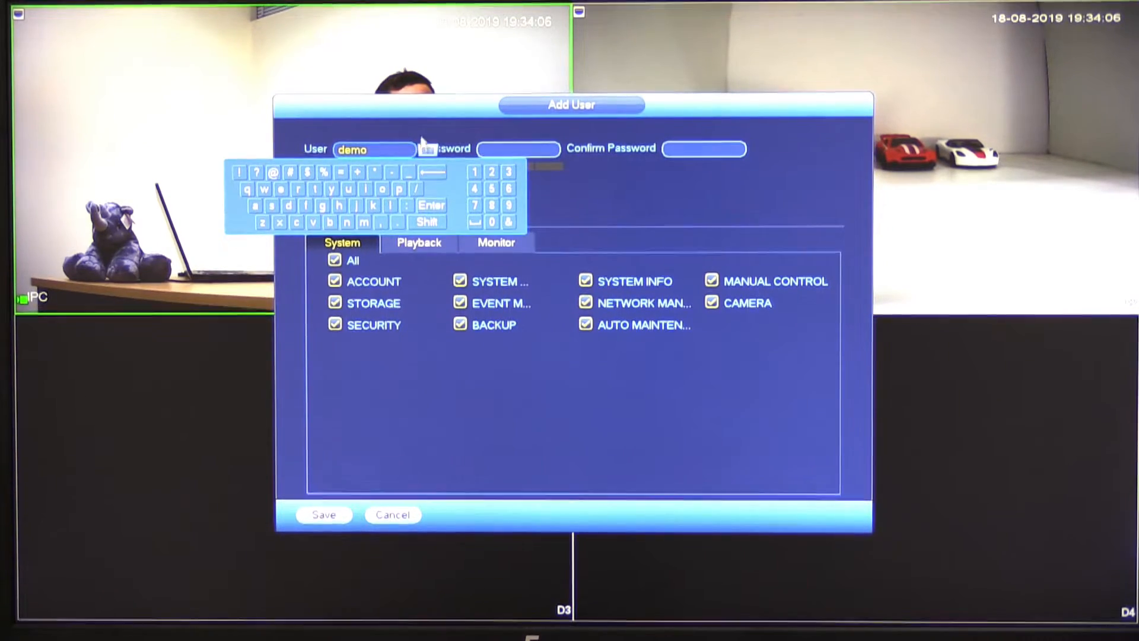
Enter the account password for the new demo user
{"action": "left_click", "coordinate": [497, 145]}
{"action": "left_click", "coordinate": [495, 146]}
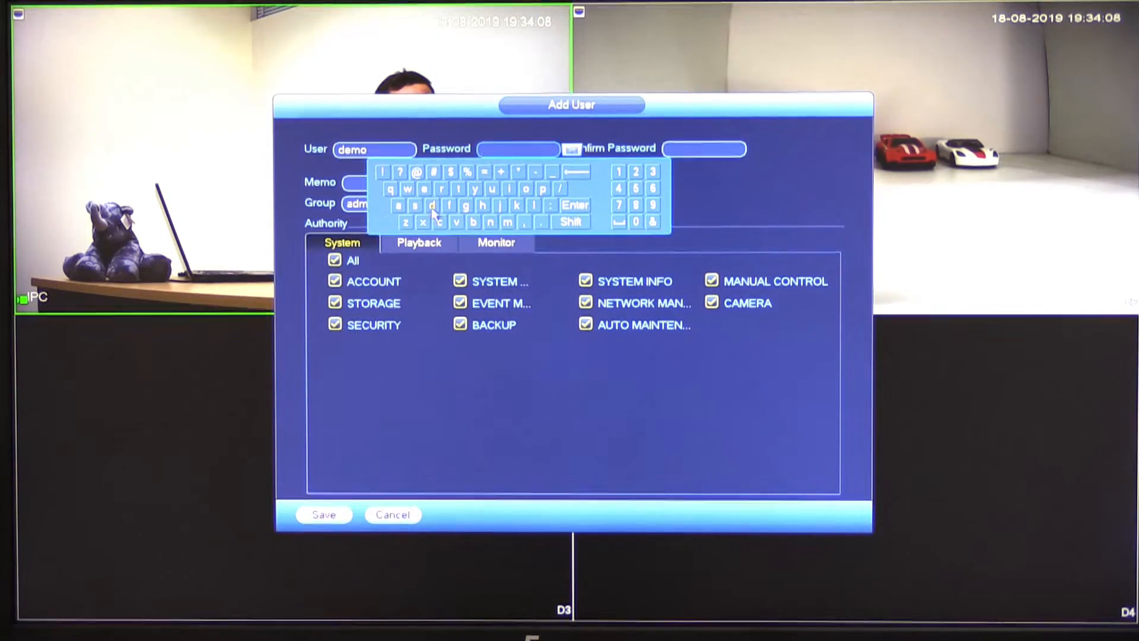
{"action": "left_click", "coordinate": [425, 189]}
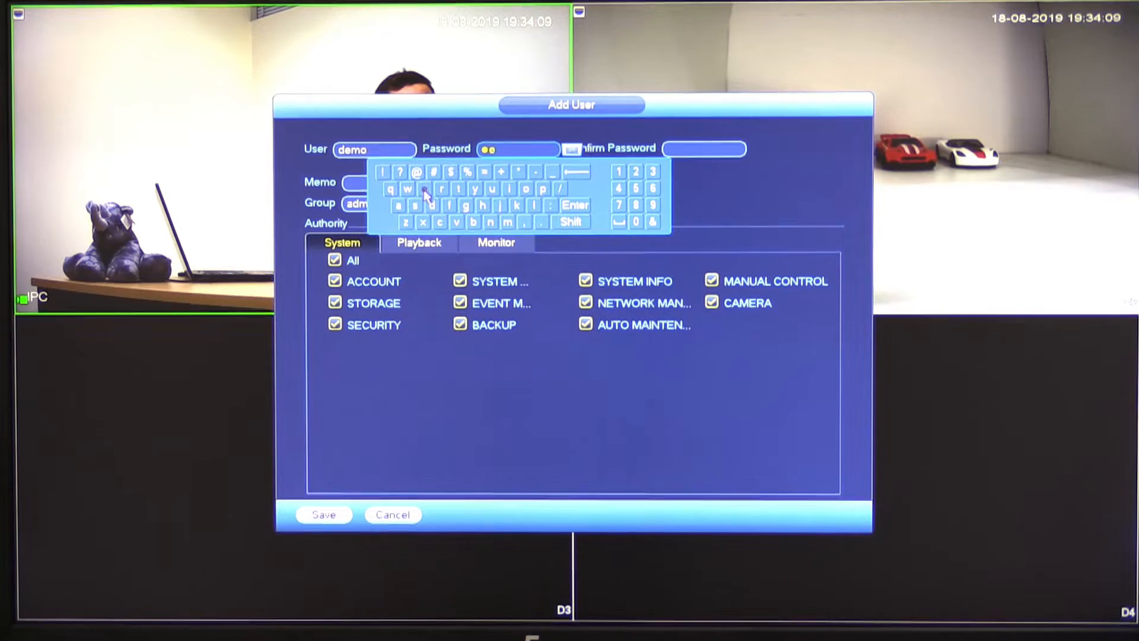
{"action": "left_click", "coordinate": [505, 224]}
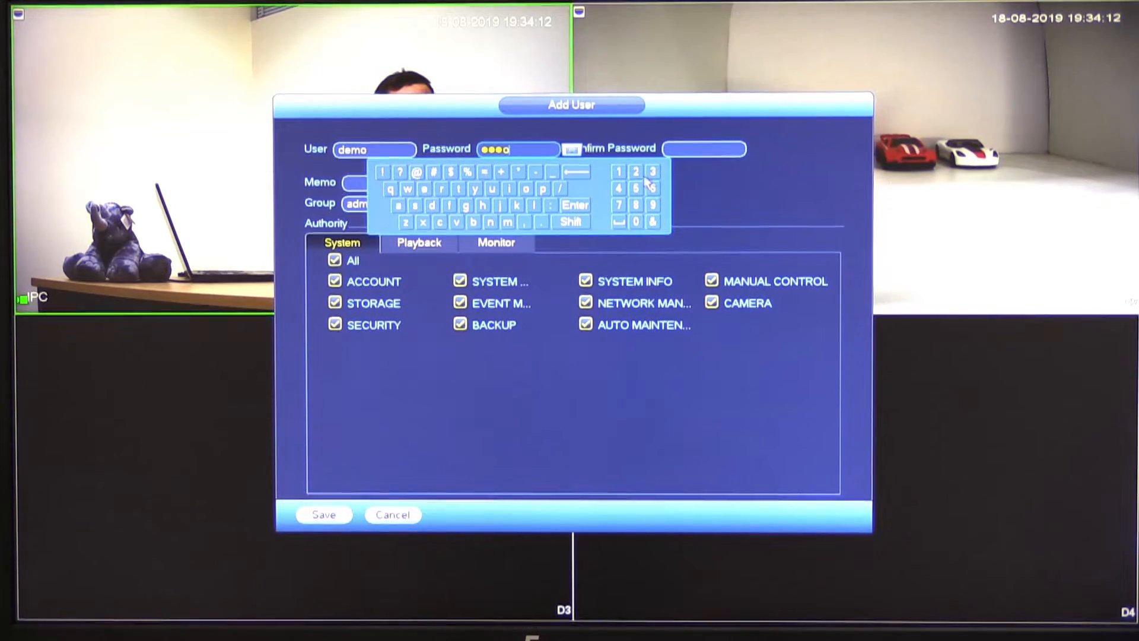
{"action": "left_click", "coordinate": [625, 172]}
{"action": "left_click", "coordinate": [624, 171]}
{"action": "left_click", "coordinate": [625, 171]}
Repeat the demo user's password in the confirmation field
{"action": "left_click", "coordinate": [676, 152]}
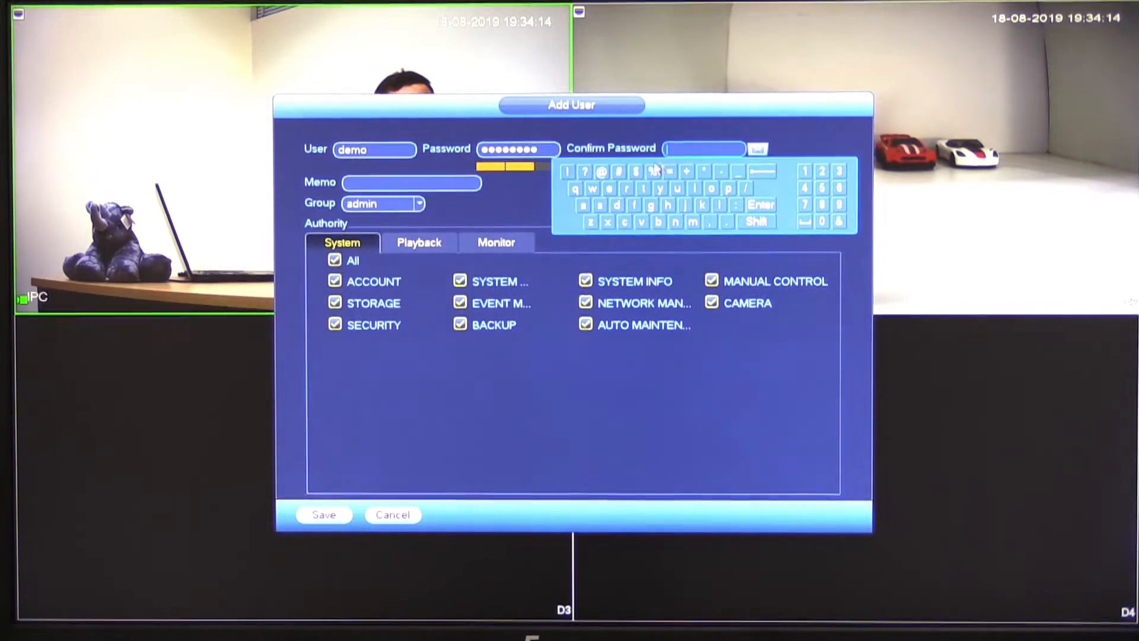
{"action": "left_click", "coordinate": [614, 206]}
{"action": "left_click", "coordinate": [611, 190]}
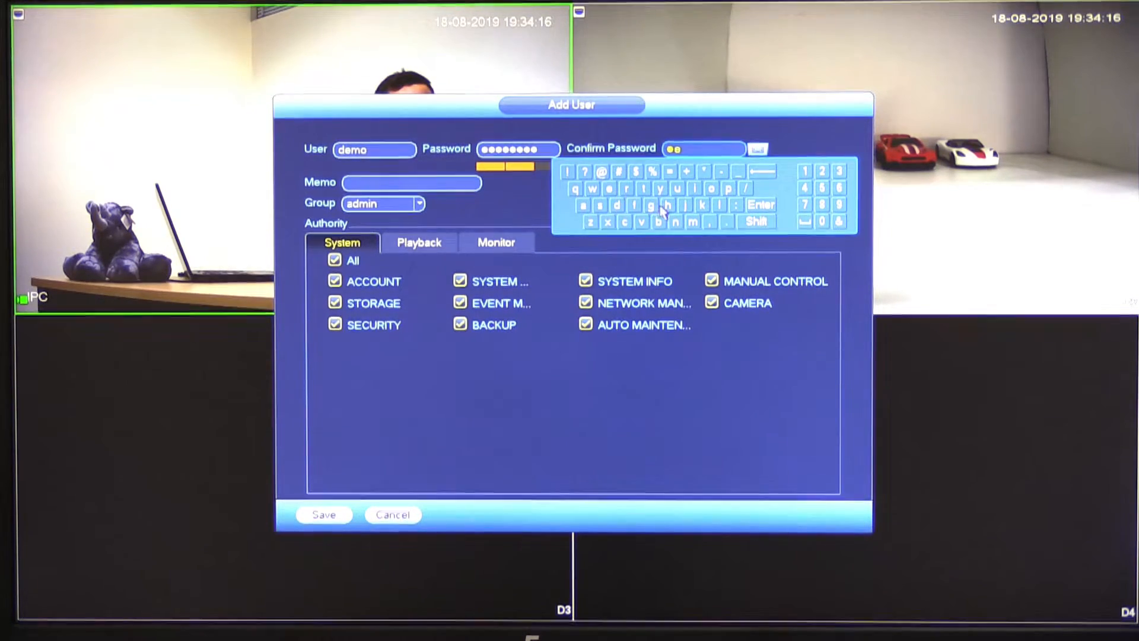
{"action": "left_click", "coordinate": [805, 172]}
{"action": "left_click", "coordinate": [805, 172]}
{"action": "left_click", "coordinate": [805, 132]}
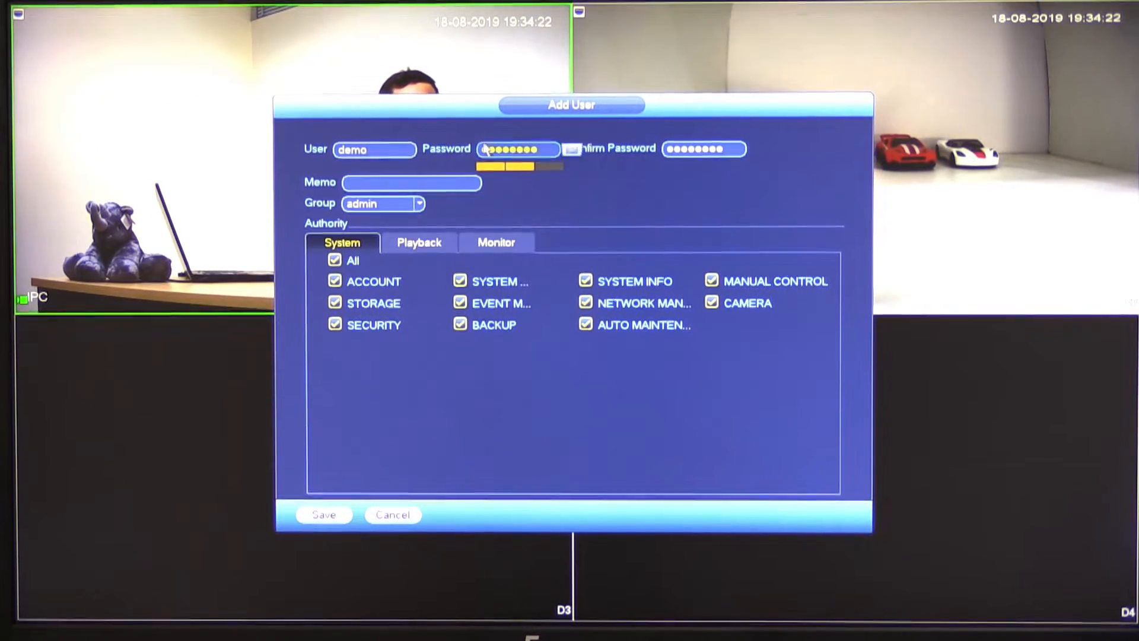
Limit the demo user's monitor authority to channel D1 only and save the new user
{"action": "mouse_move", "coordinate": [463, 191]}
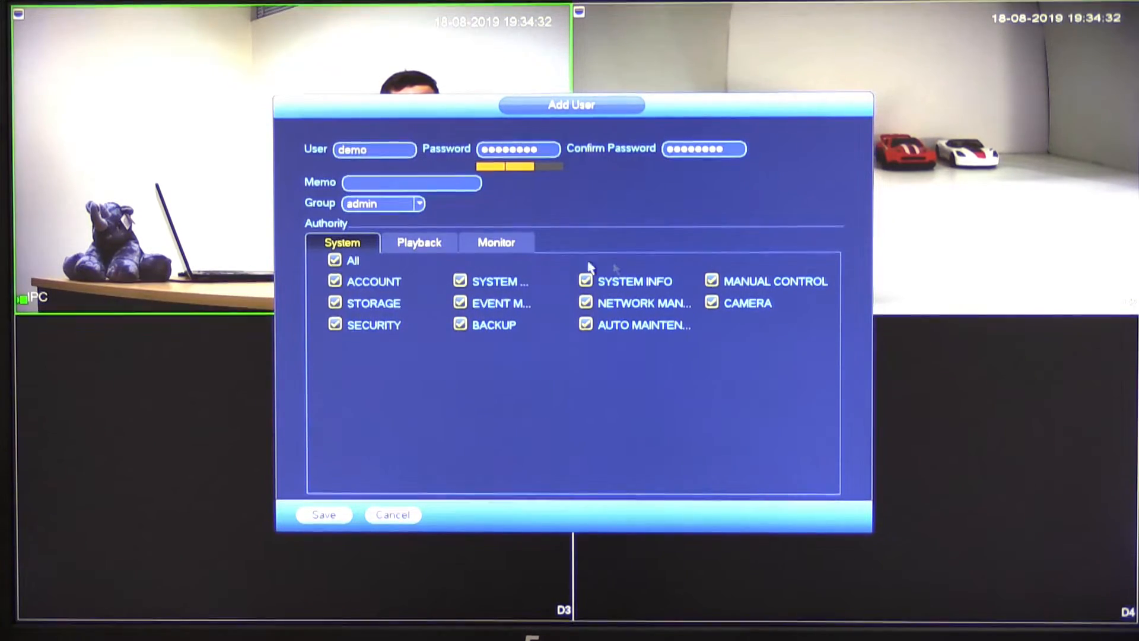
{"action": "left_click", "coordinate": [509, 247]}
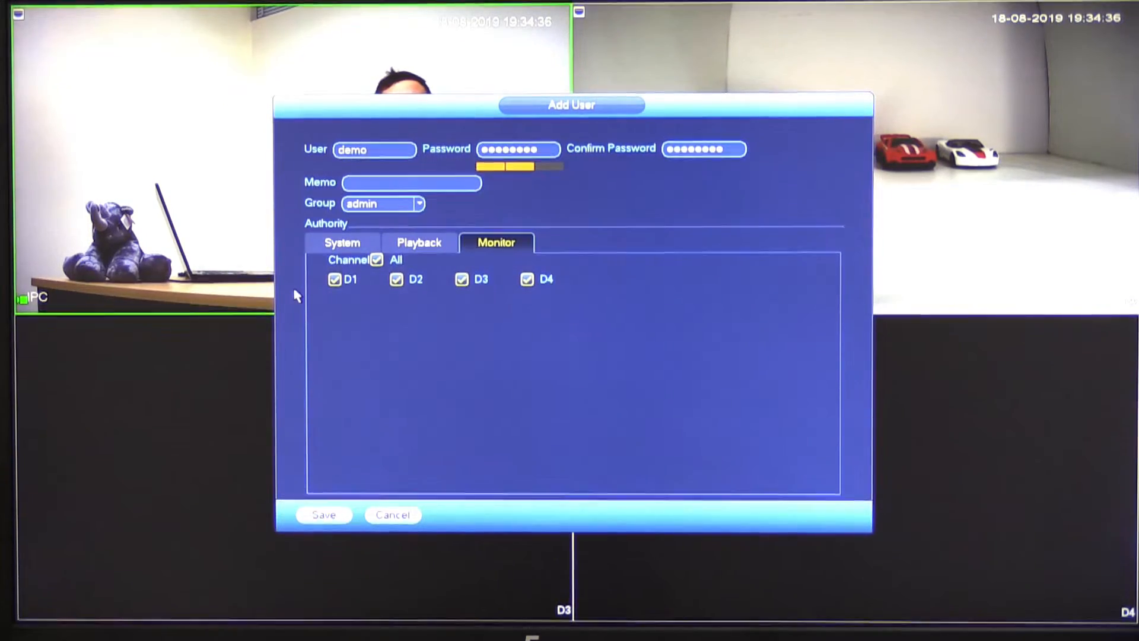
{"action": "left_click", "coordinate": [376, 260]}
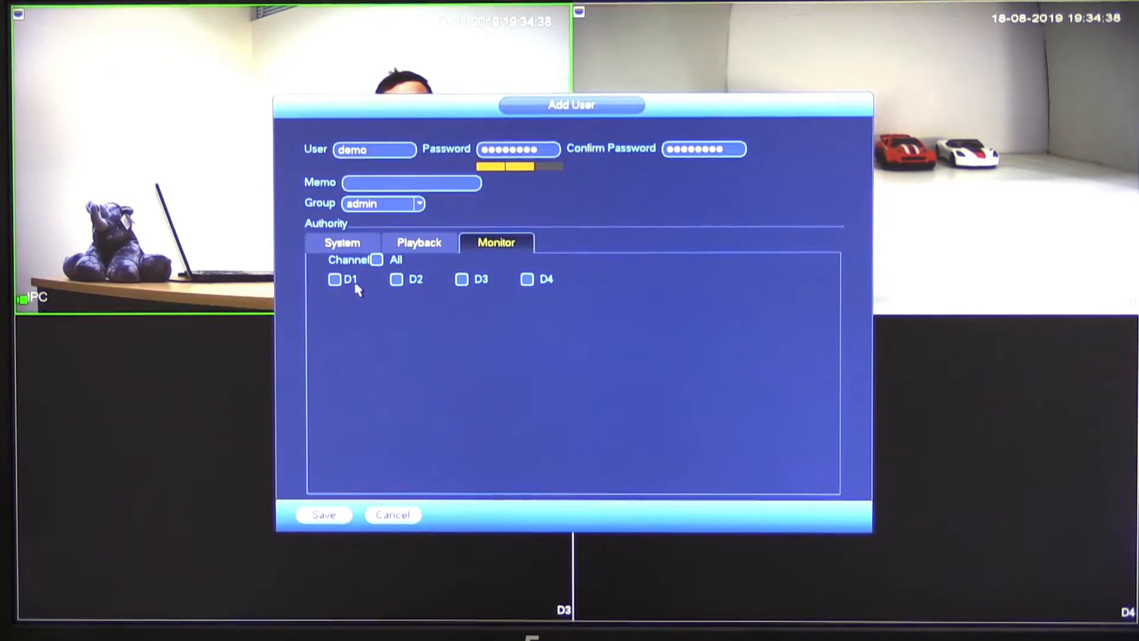
{"action": "left_click", "coordinate": [335, 280]}
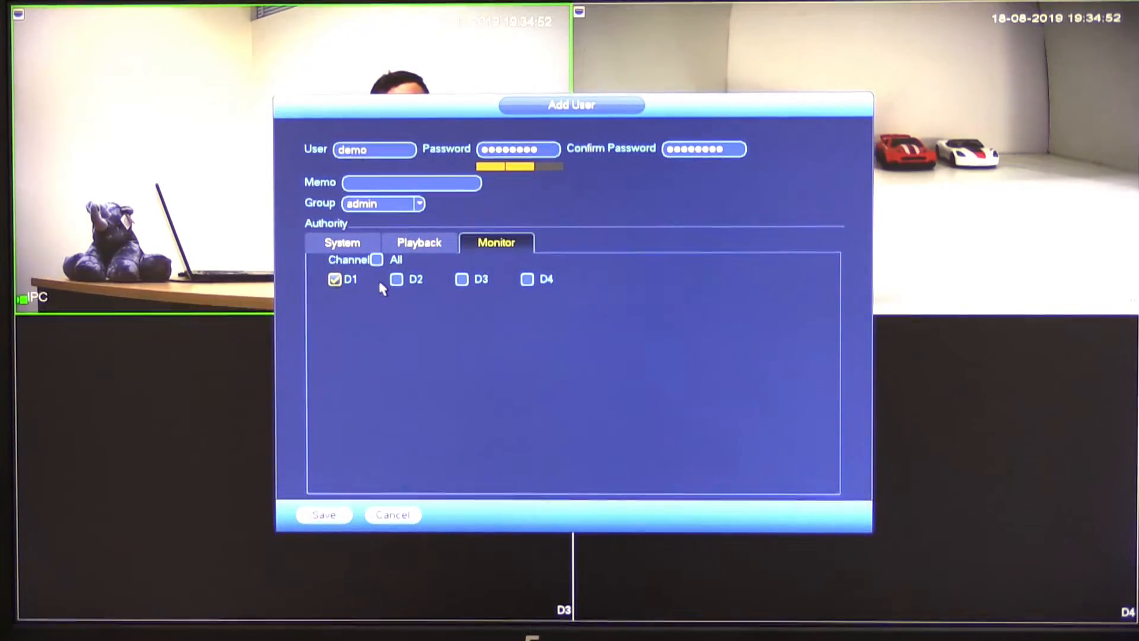
{"action": "left_click", "coordinate": [325, 514]}
{"action": "left_click", "coordinate": [561, 367]}
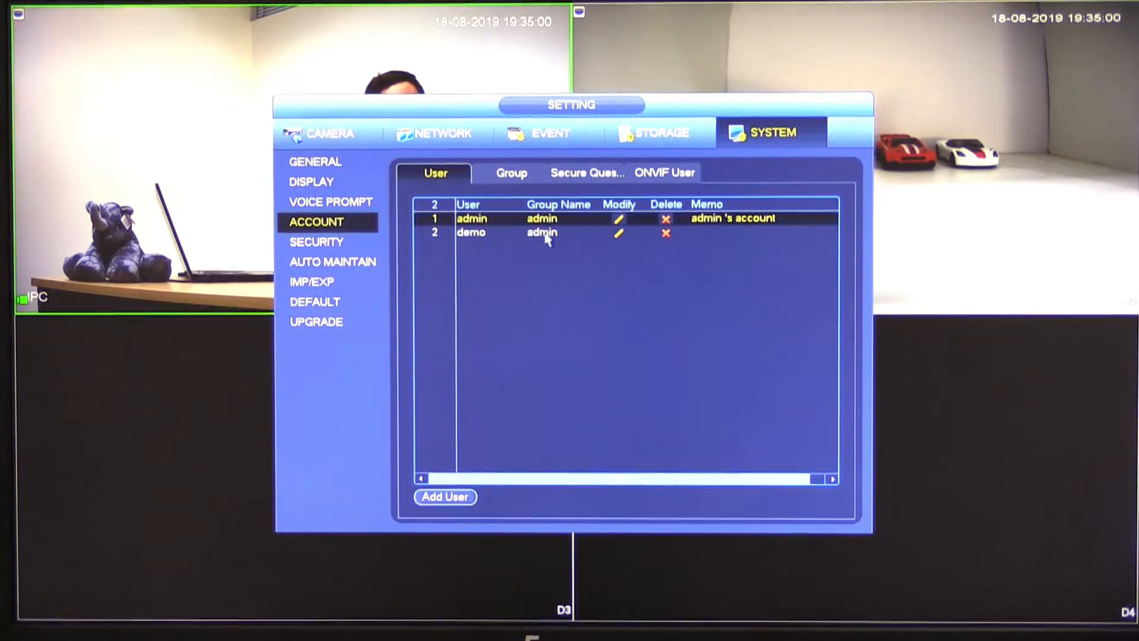
Leave the account settings and log the administrator out of the recorder
{"action": "left_click", "coordinate": [547, 238]}
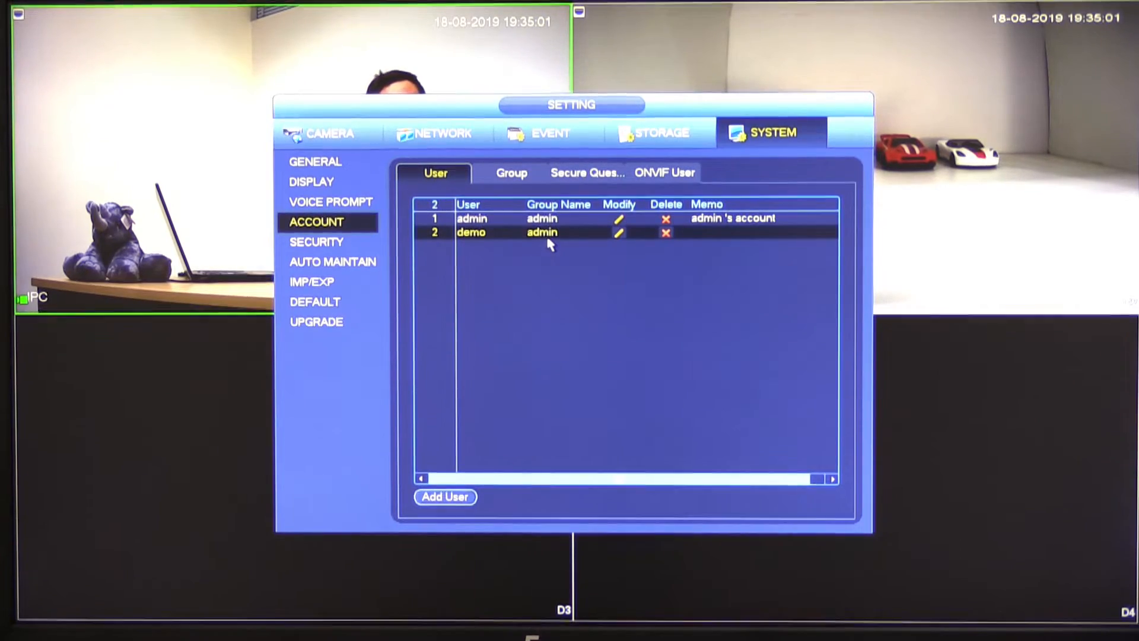
{"action": "right_click", "coordinate": [495, 234]}
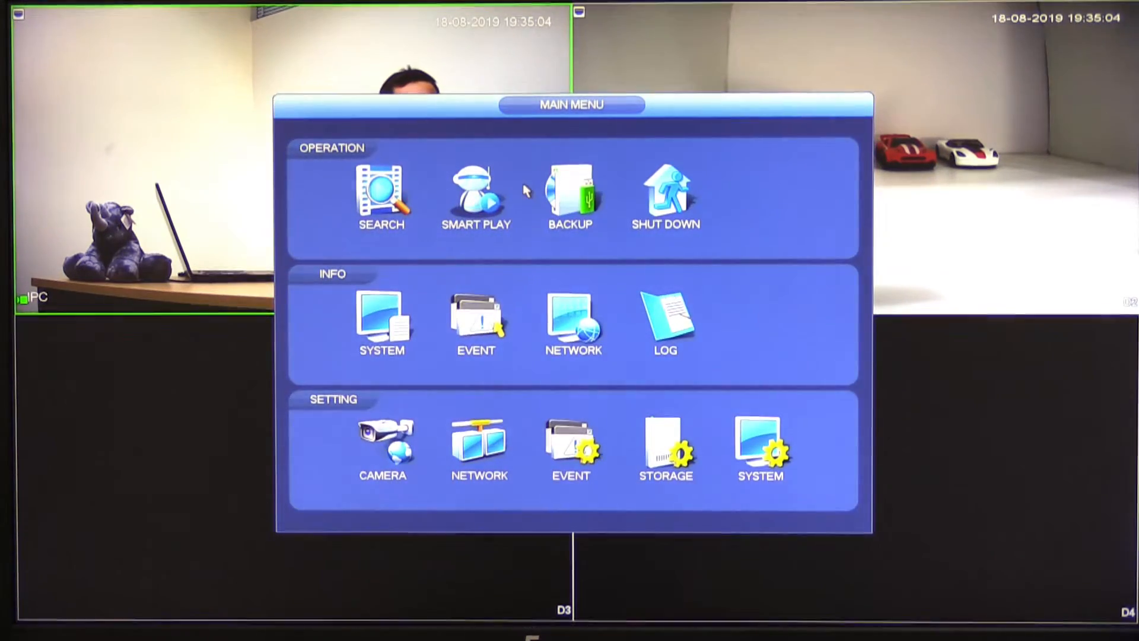
{"action": "right_click", "coordinate": [525, 190]}
{"action": "right_click", "coordinate": [534, 150]}
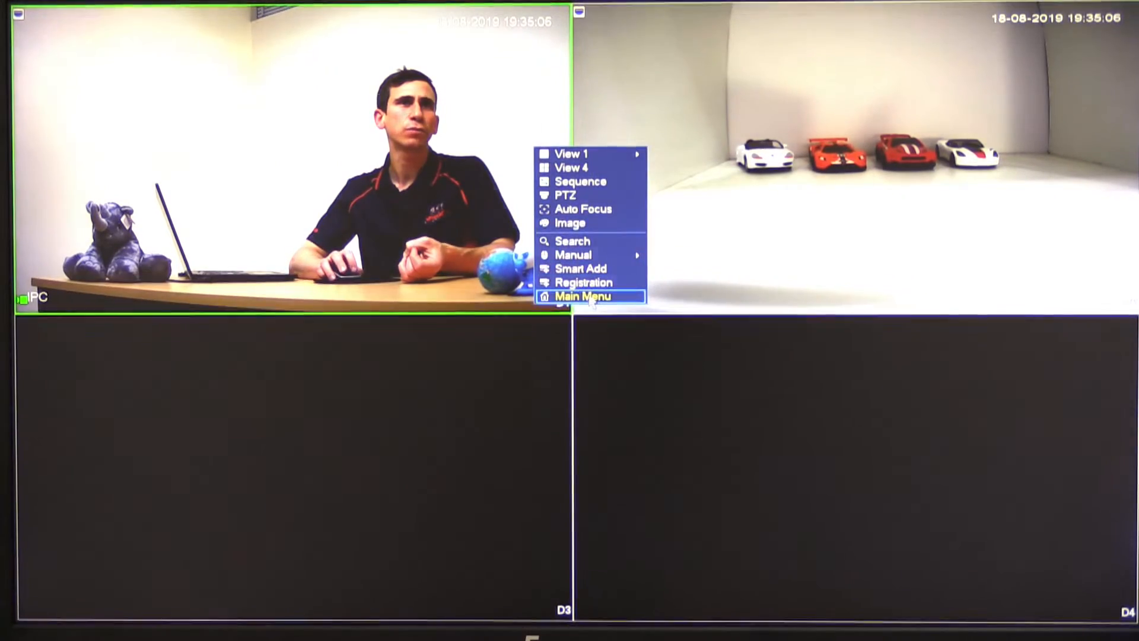
{"action": "left_click", "coordinate": [592, 300]}
{"action": "left_click", "coordinate": [666, 184]}
{"action": "left_click", "coordinate": [575, 302]}
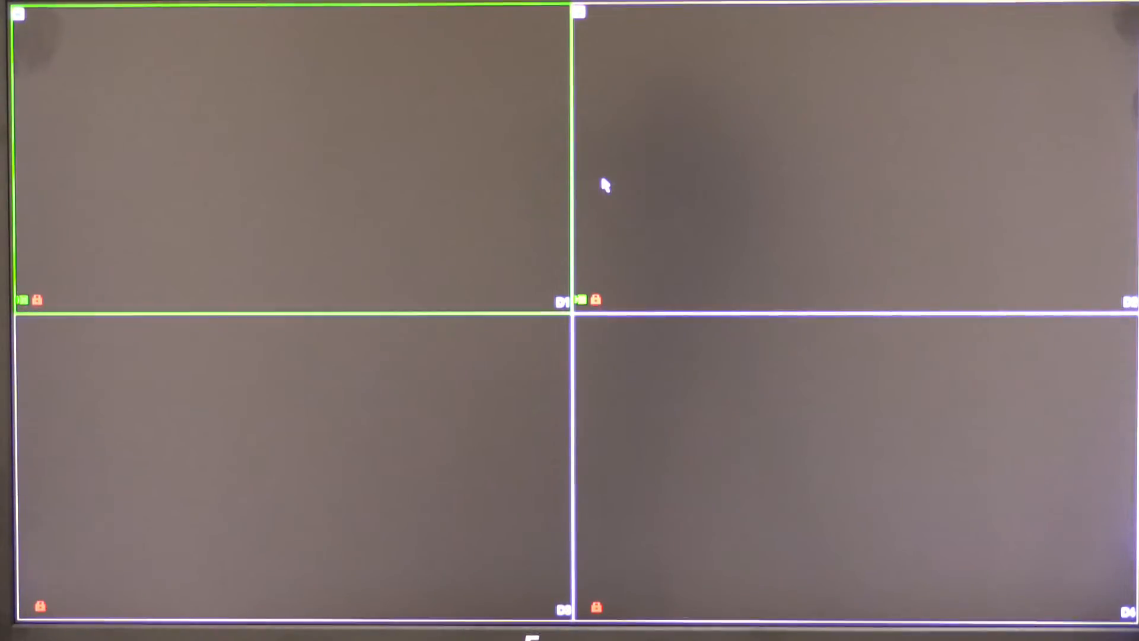
Switch the login to the demo user, enter its account password, and return to the live view
{"action": "right_click", "coordinate": [604, 184]}
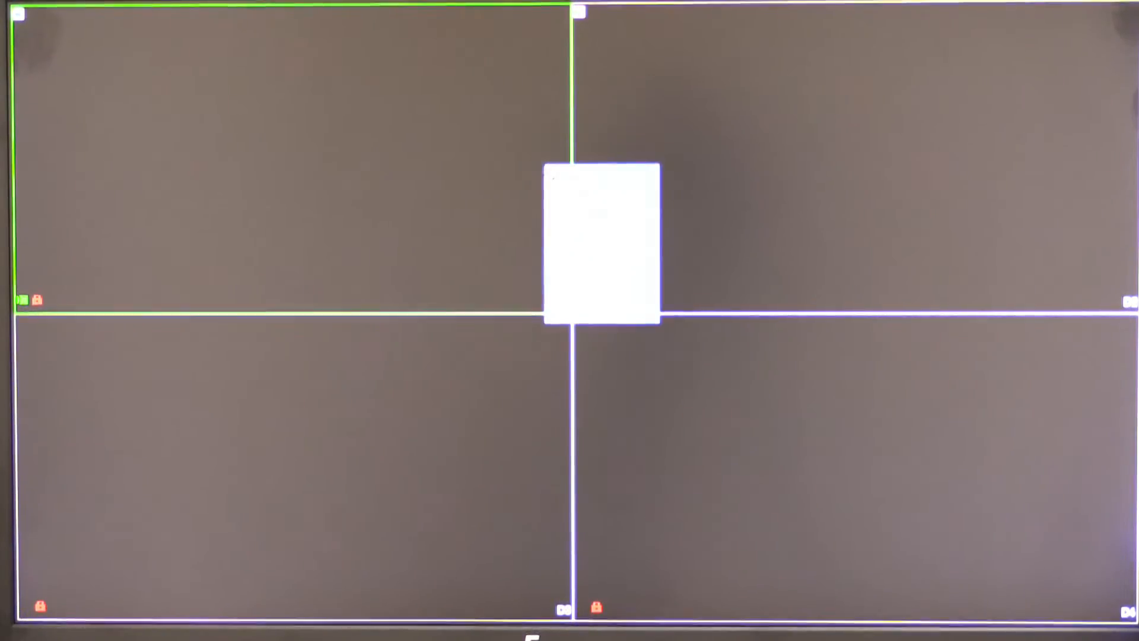
{"action": "left_click", "coordinate": [578, 319]}
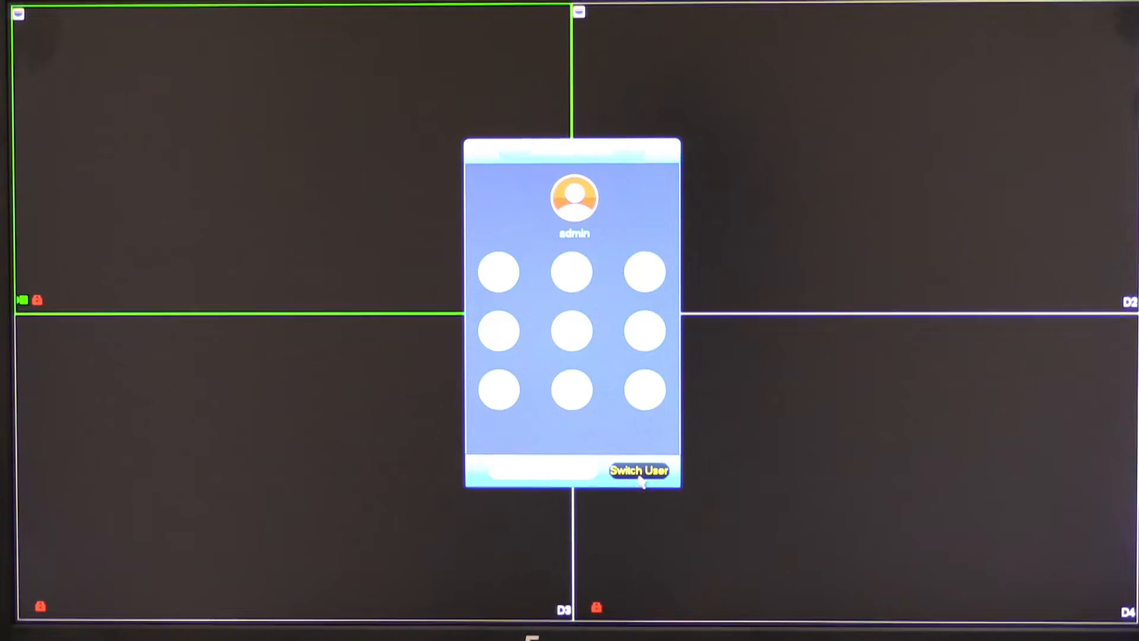
{"action": "left_click", "coordinate": [639, 470]}
{"action": "left_click", "coordinate": [593, 285]}
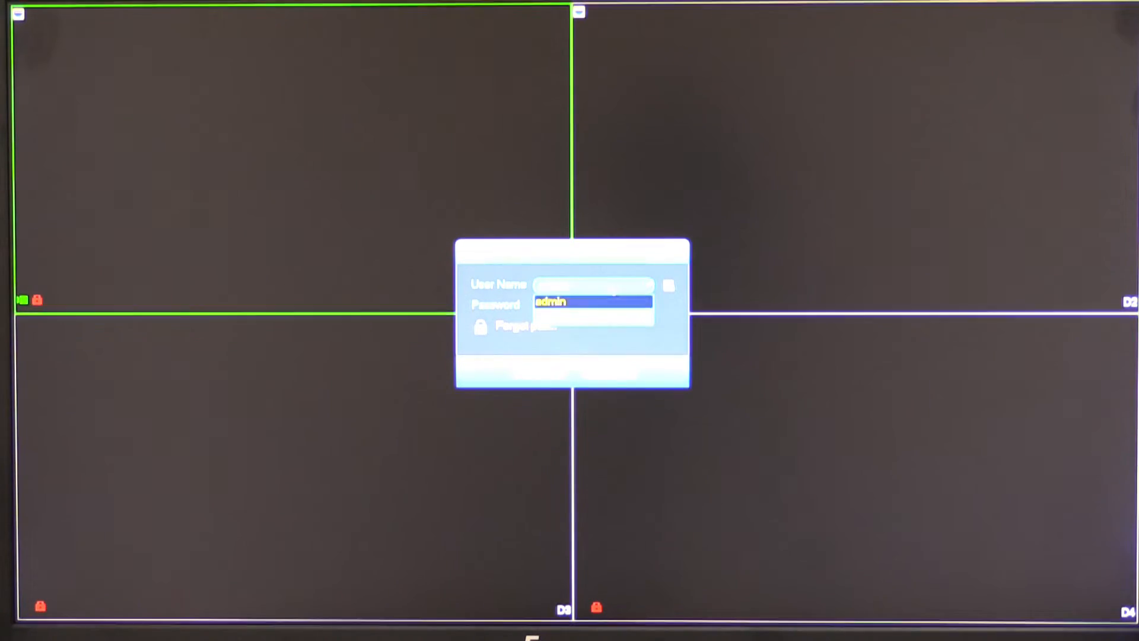
{"action": "left_click", "coordinate": [595, 316]}
{"action": "left_click", "coordinate": [593, 304]}
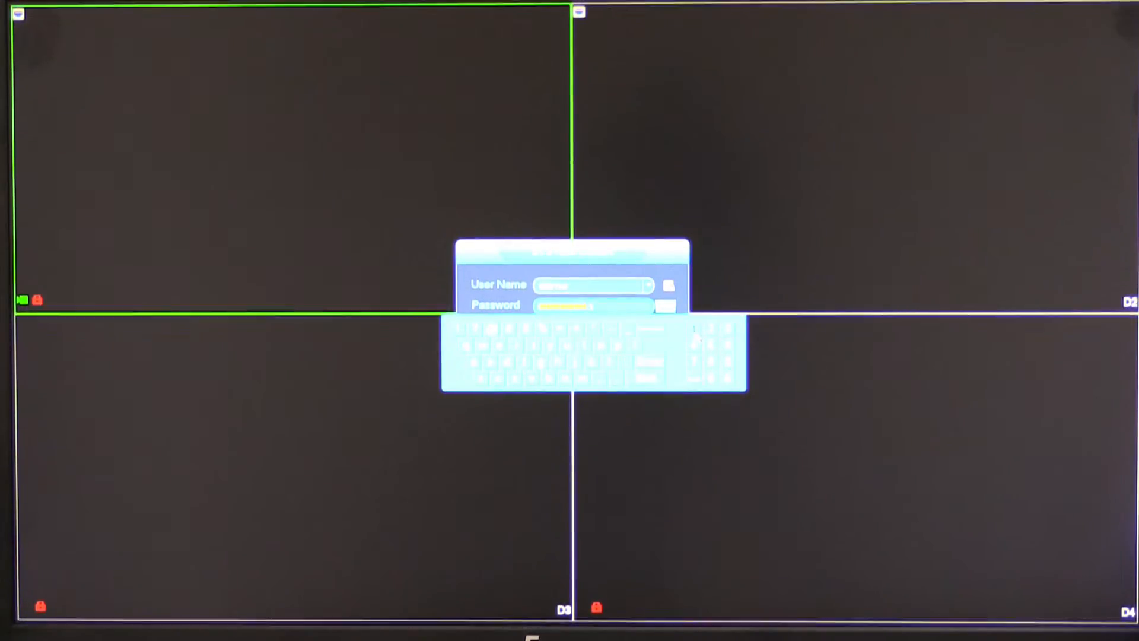
{"action": "left_click", "coordinate": [666, 306]}
{"action": "left_click", "coordinate": [541, 371]}
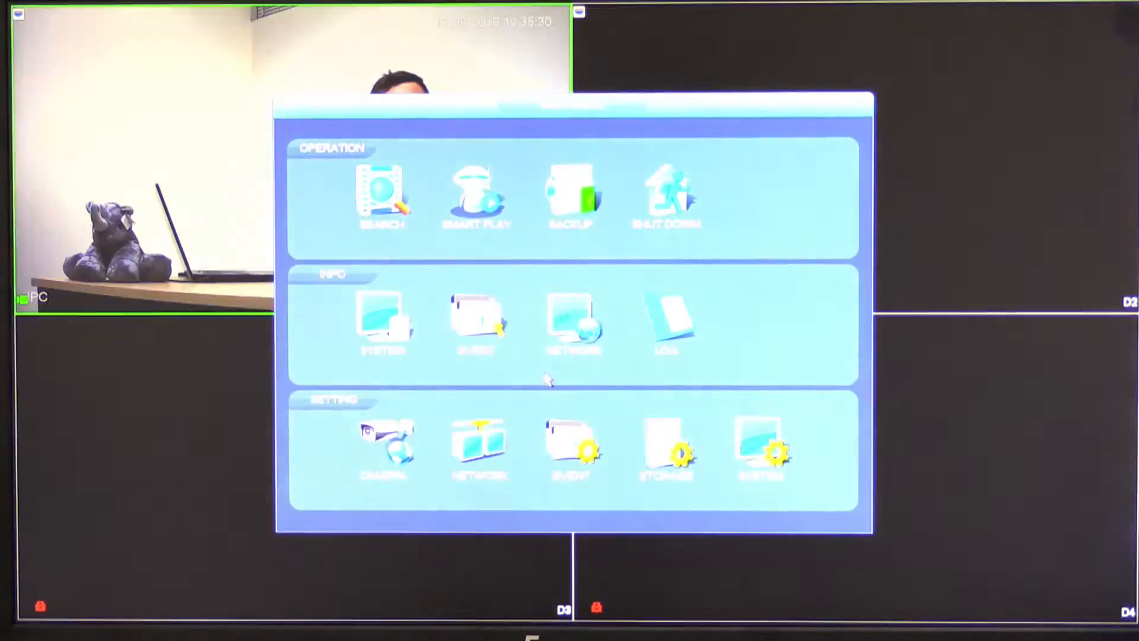
{"action": "right_click", "coordinate": [553, 375]}
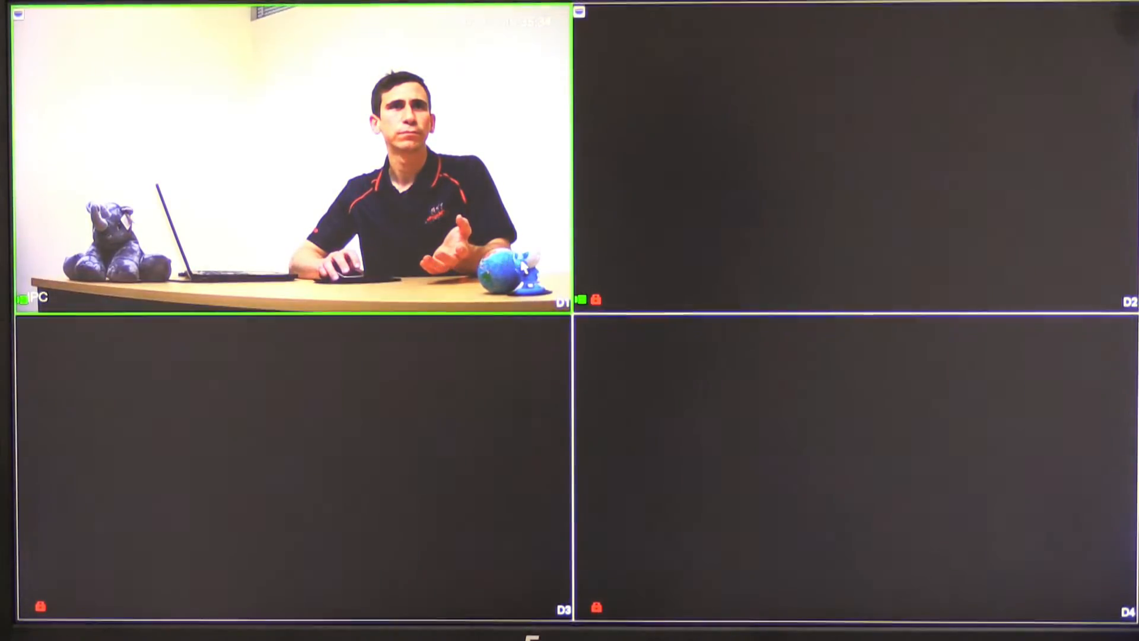
Check the demo user's live view by enlarging channel D1, restoring the grid, and selecting channels D2 and D3
{"action": "double_click", "coordinate": [523, 266]}
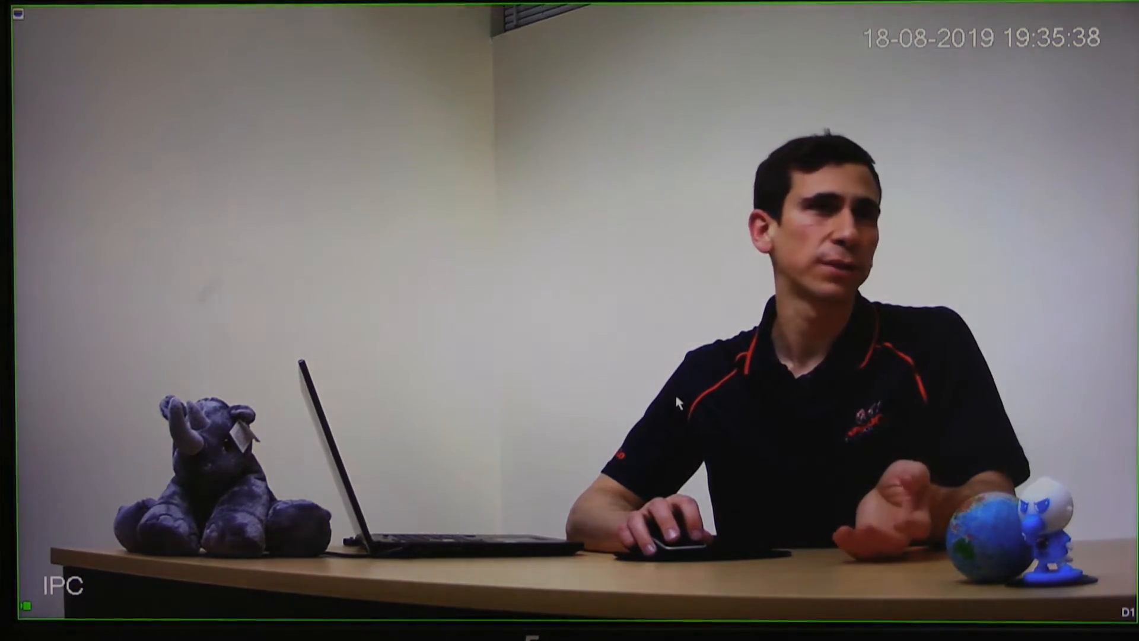
{"action": "double_click", "coordinate": [676, 399]}
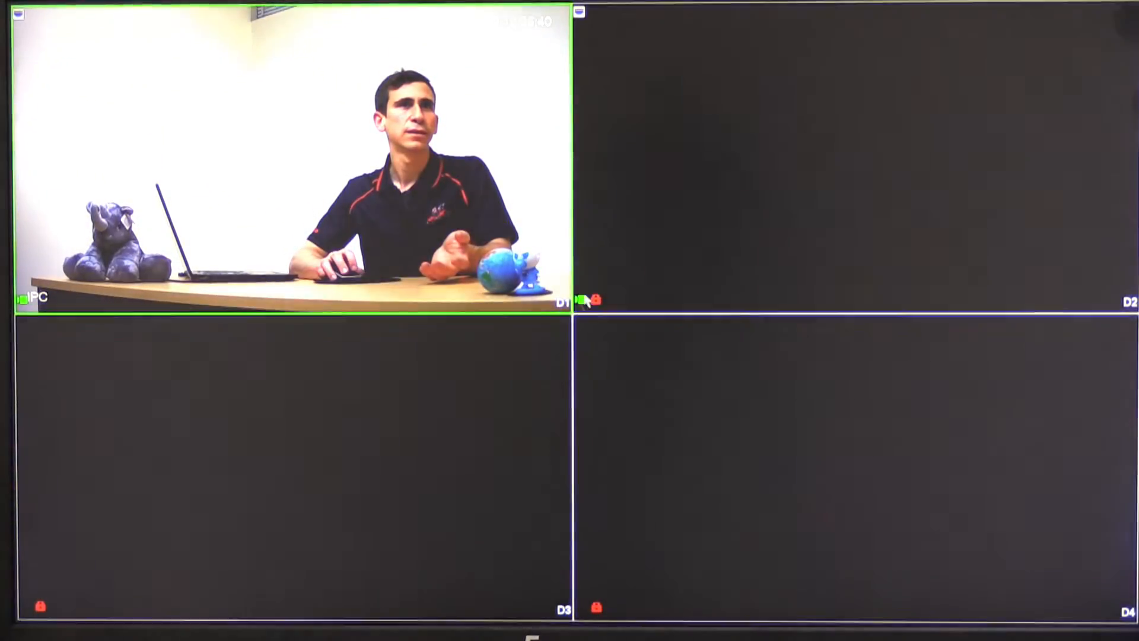
{"action": "mouse_move", "coordinate": [736, 488]}
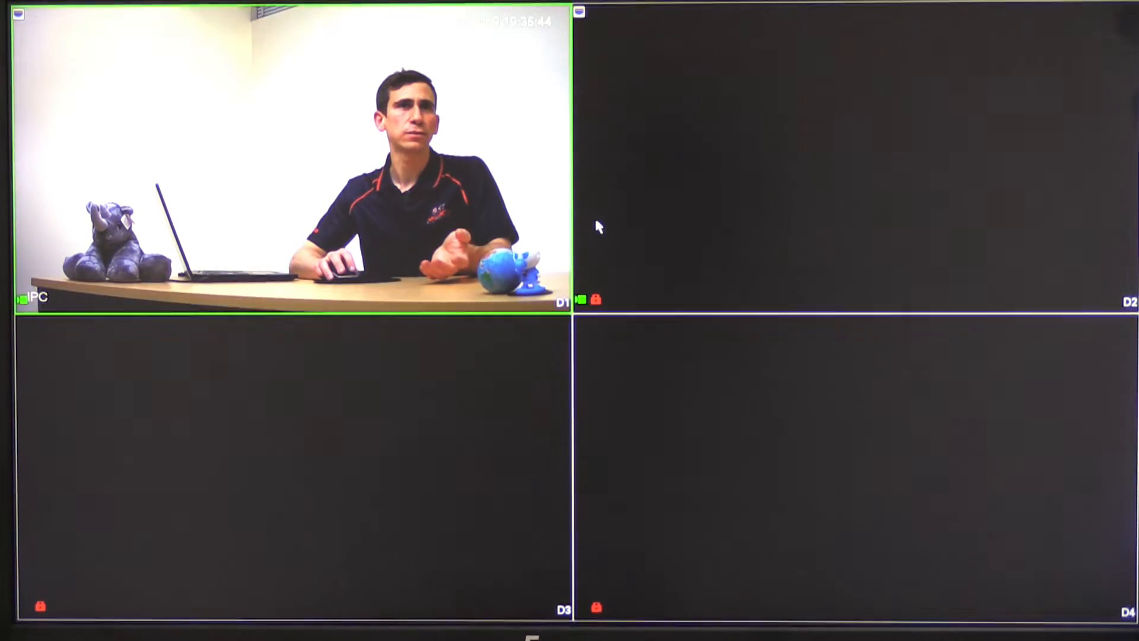
{"action": "left_click", "coordinate": [649, 288]}
{"action": "left_click", "coordinate": [468, 435]}
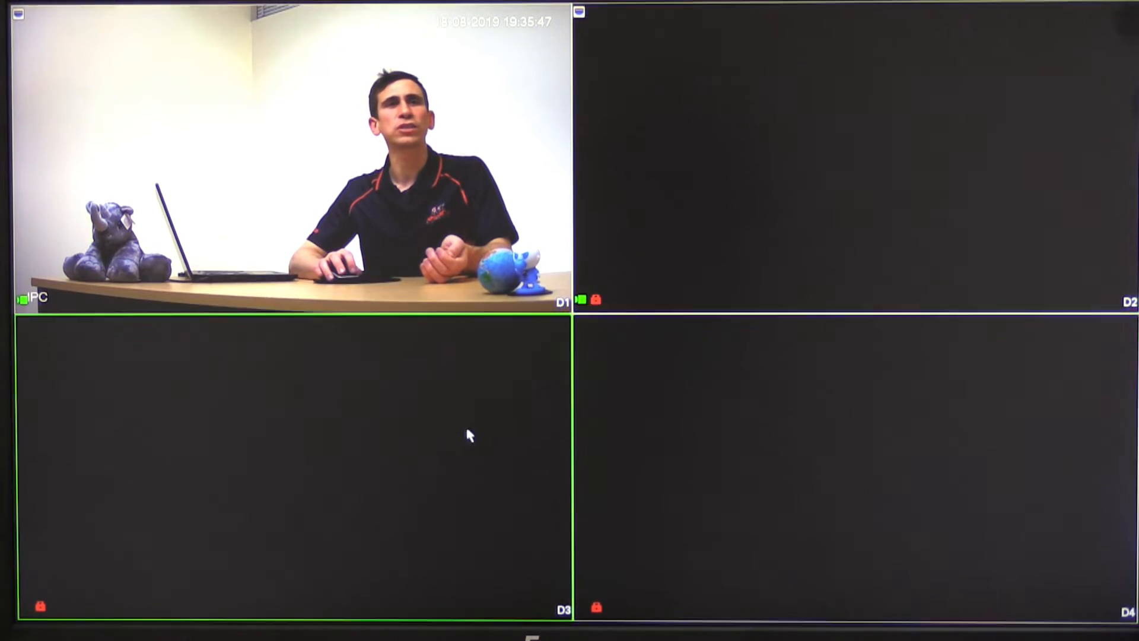
{"action": "left_click", "coordinate": [662, 307]}
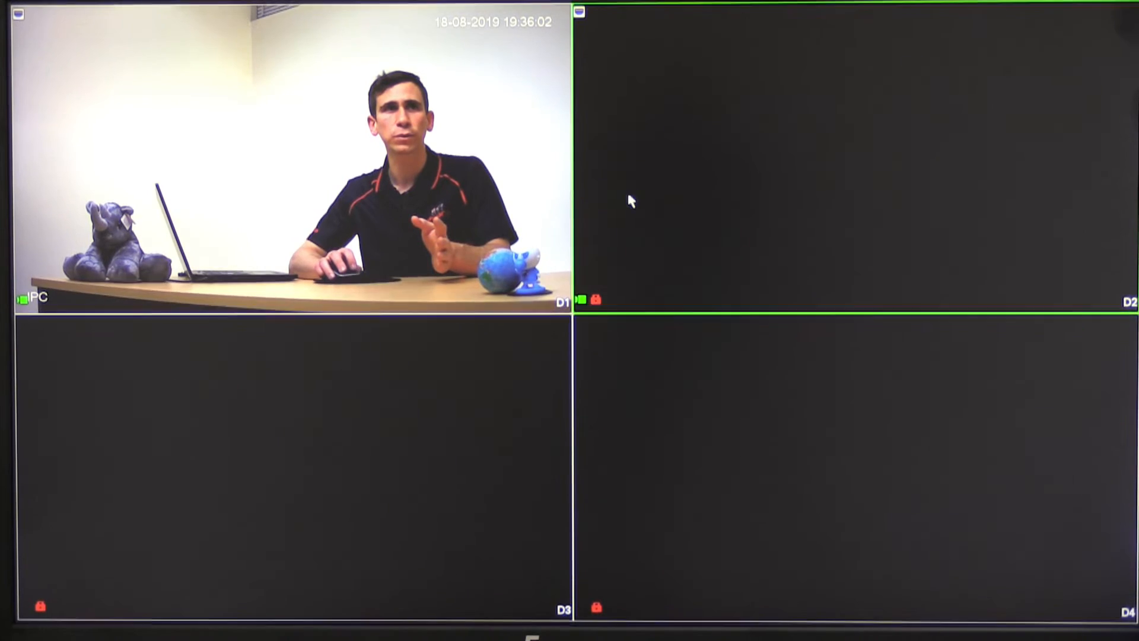
Log the demo user out of the recorder
{"action": "right_click", "coordinate": [580, 124]}
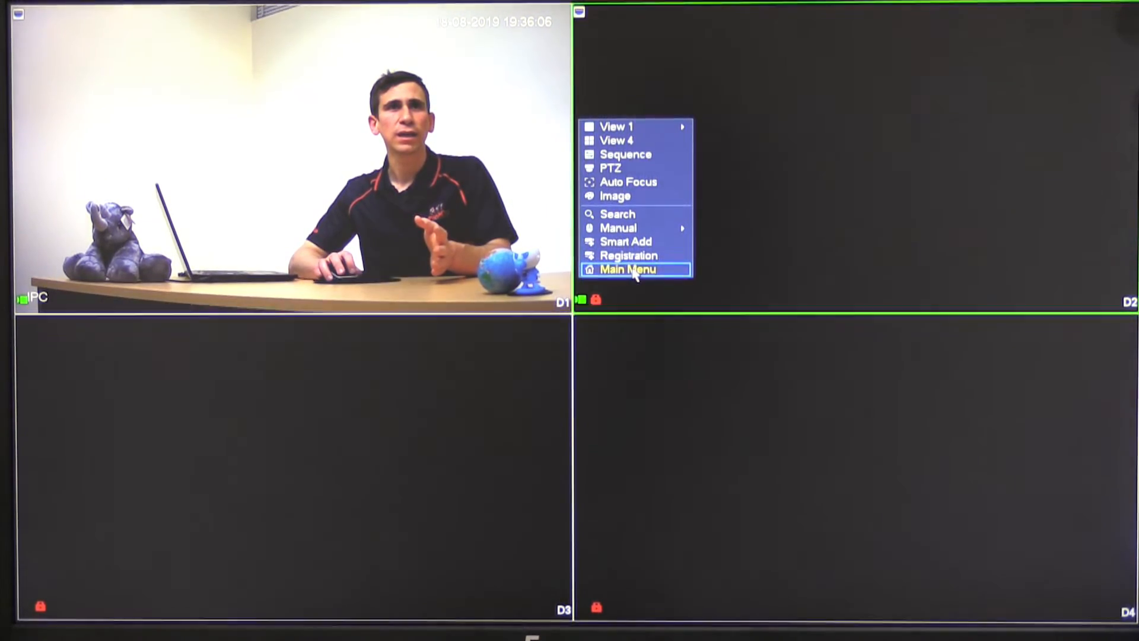
{"action": "left_click", "coordinate": [628, 270]}
{"action": "left_click", "coordinate": [664, 233]}
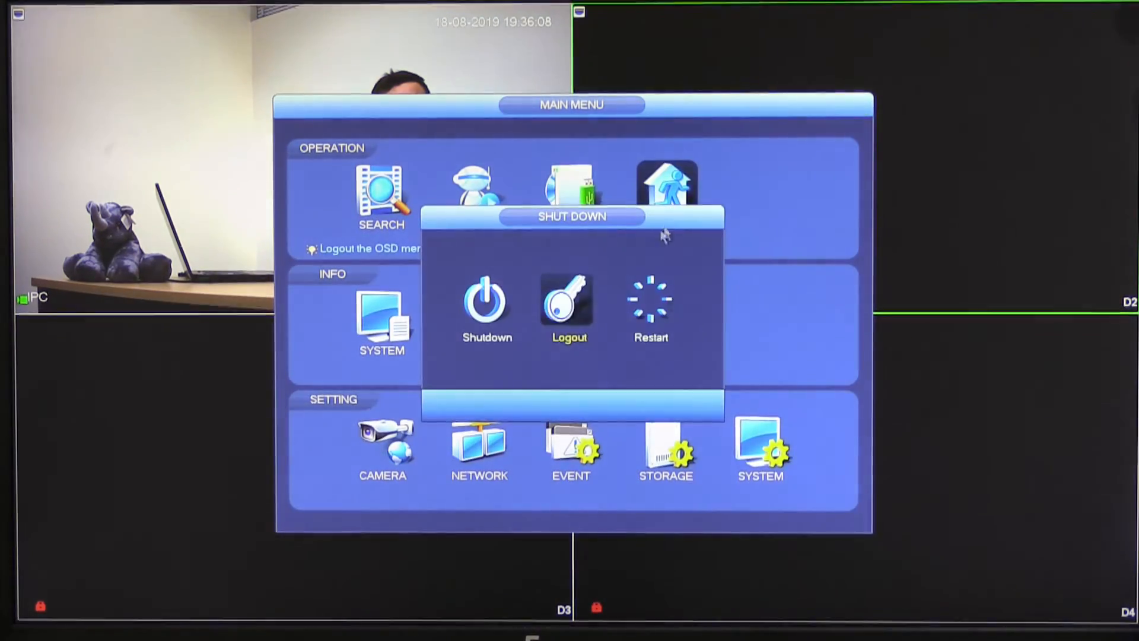
{"action": "left_click", "coordinate": [574, 297]}
Log in as admin with the unlock pattern and select channel D2 in the live view
{"action": "right_click", "coordinate": [510, 300]}
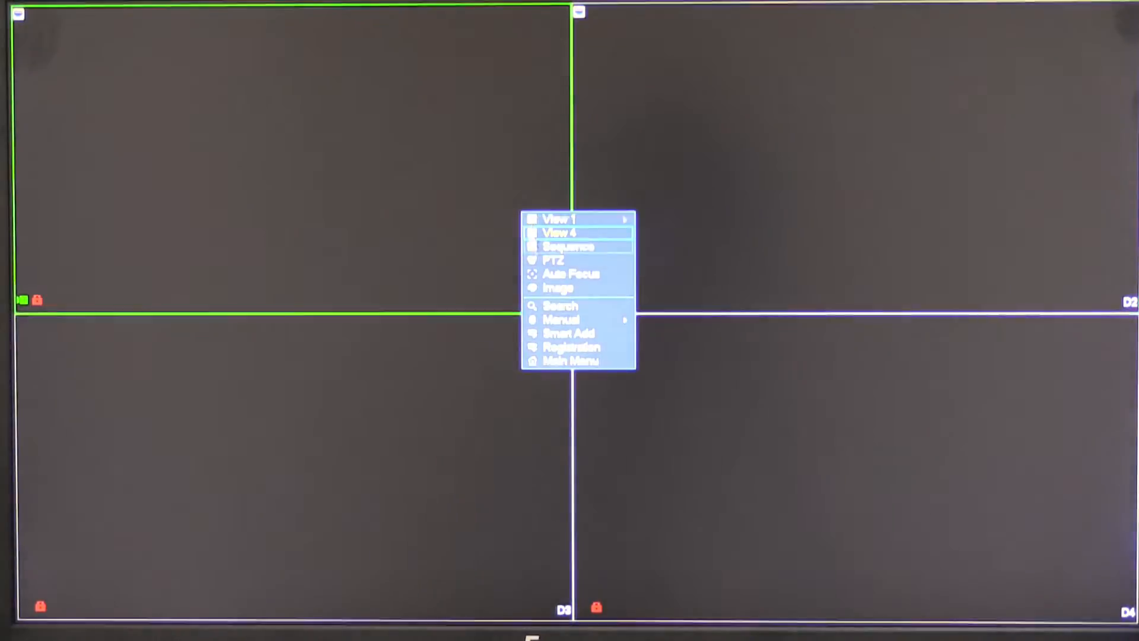
{"action": "left_click", "coordinate": [582, 362]}
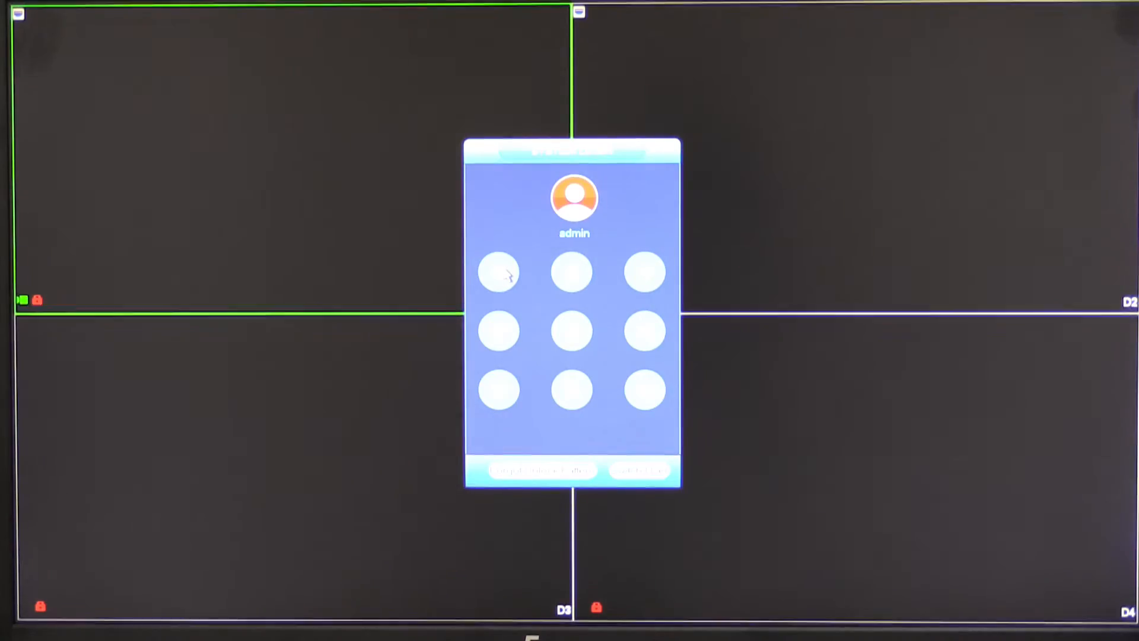
{"action": "mouse_move", "coordinate": [491, 381]}
{"action": "left_mouse_down"}
{"action": "mouse_move", "coordinate": [583, 399]}
{"action": "mouse_move", "coordinate": [646, 314]}
{"action": "mouse_move", "coordinate": [649, 261]}
{"action": "left_mouse_up"}
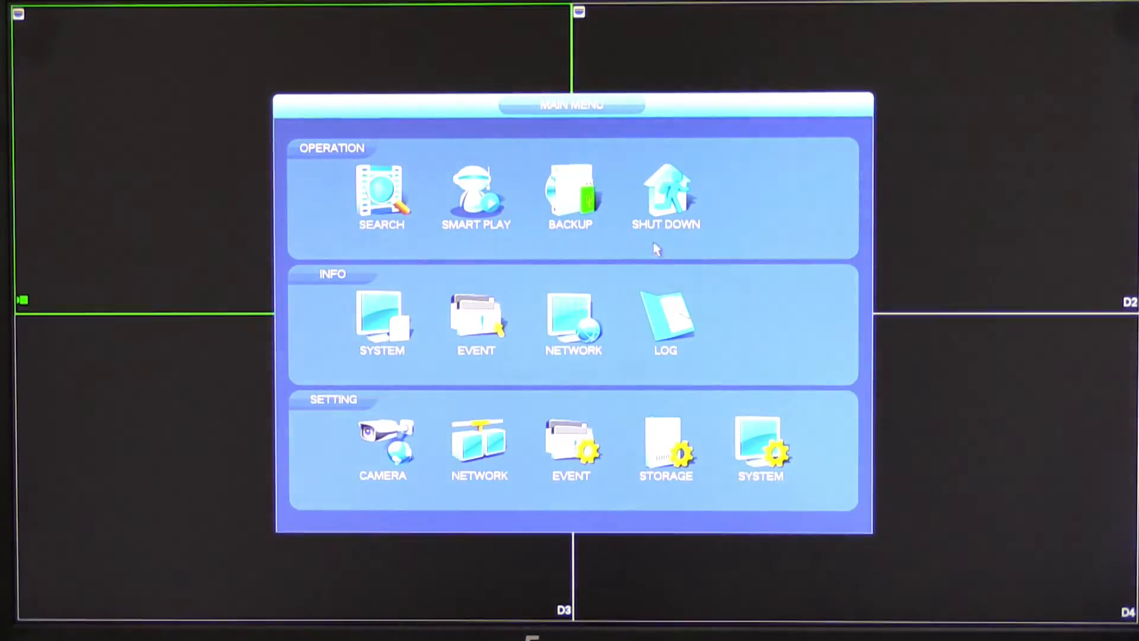
{"action": "right_click", "coordinate": [657, 249]}
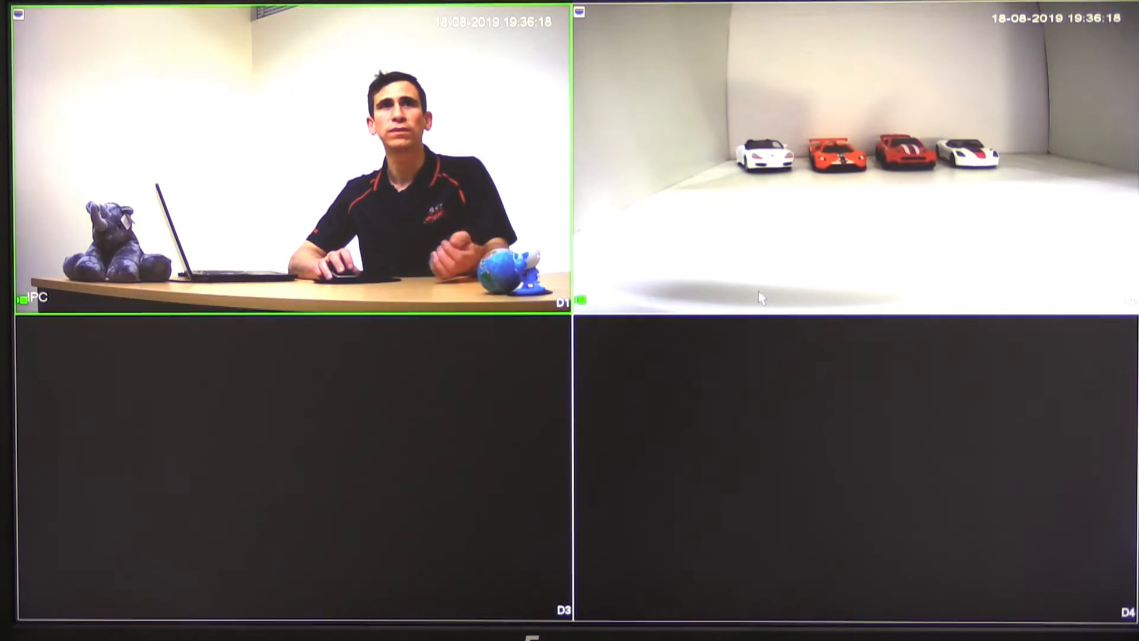
{"action": "left_click", "coordinate": [759, 291]}
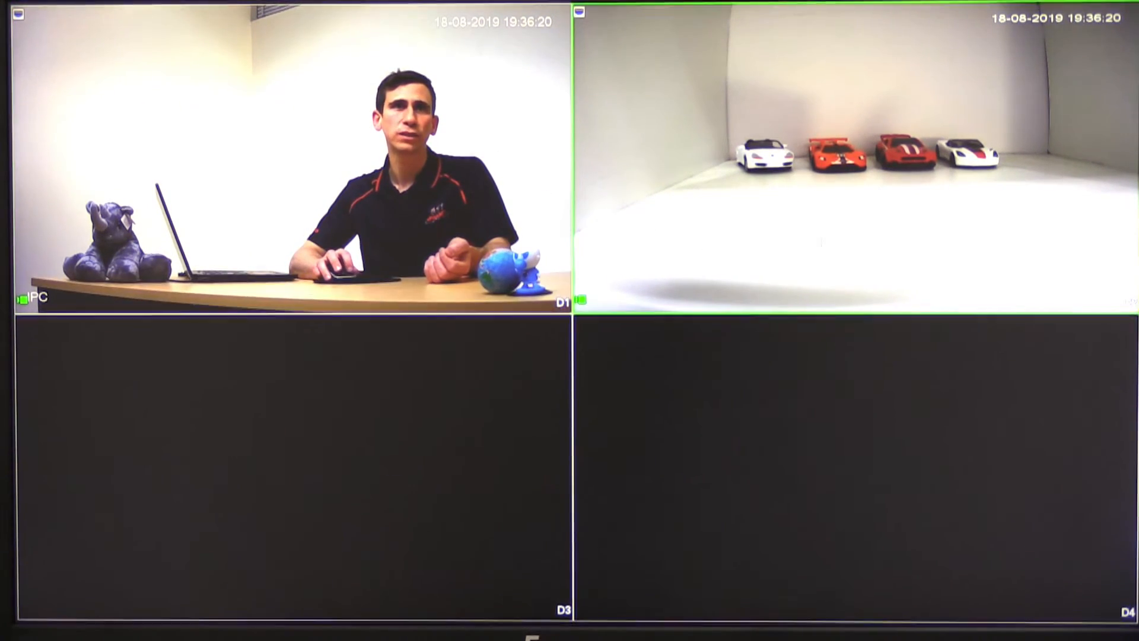